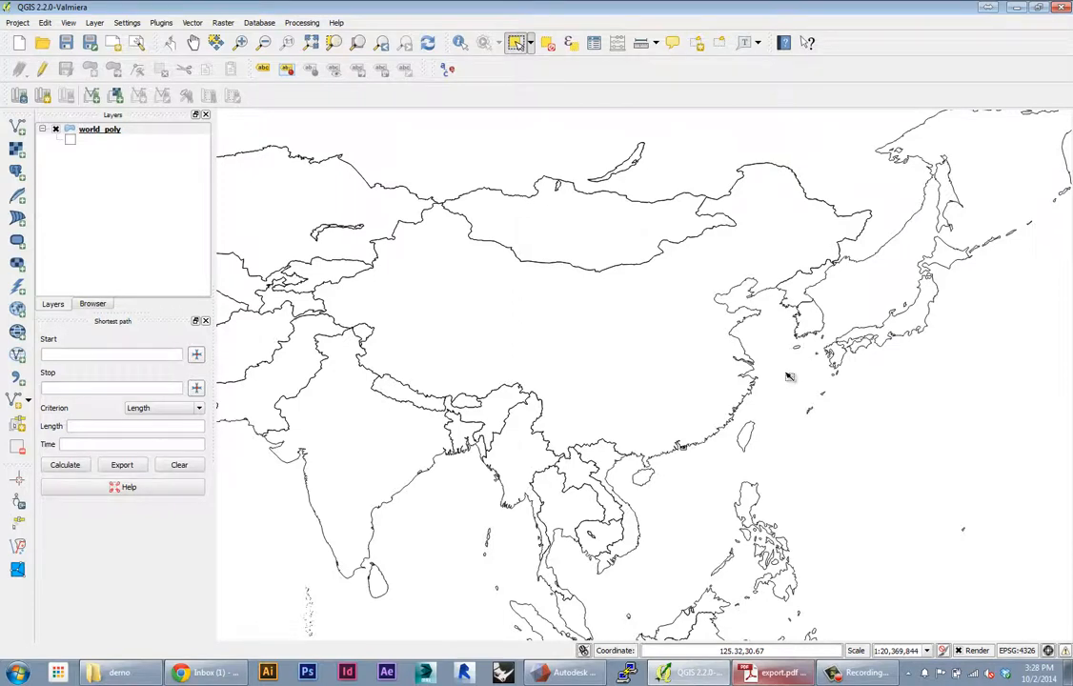
Step: Add pol_ocean_China.shp from the demo folder to the map as a new layer
drag(737, 383, 750, 435)
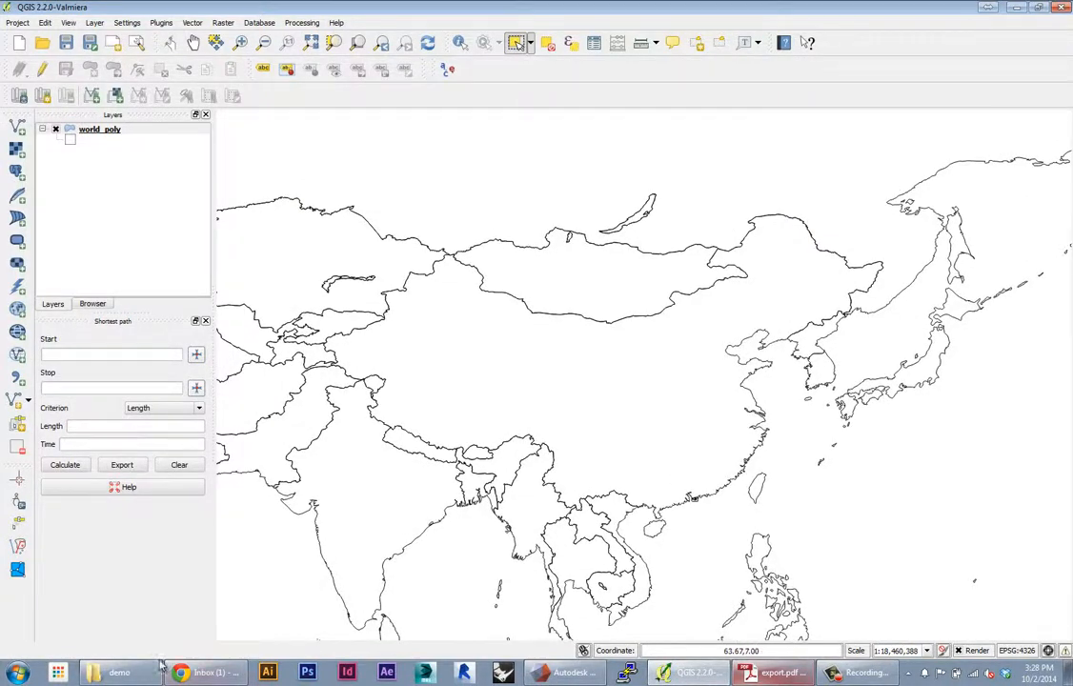
click(152, 671)
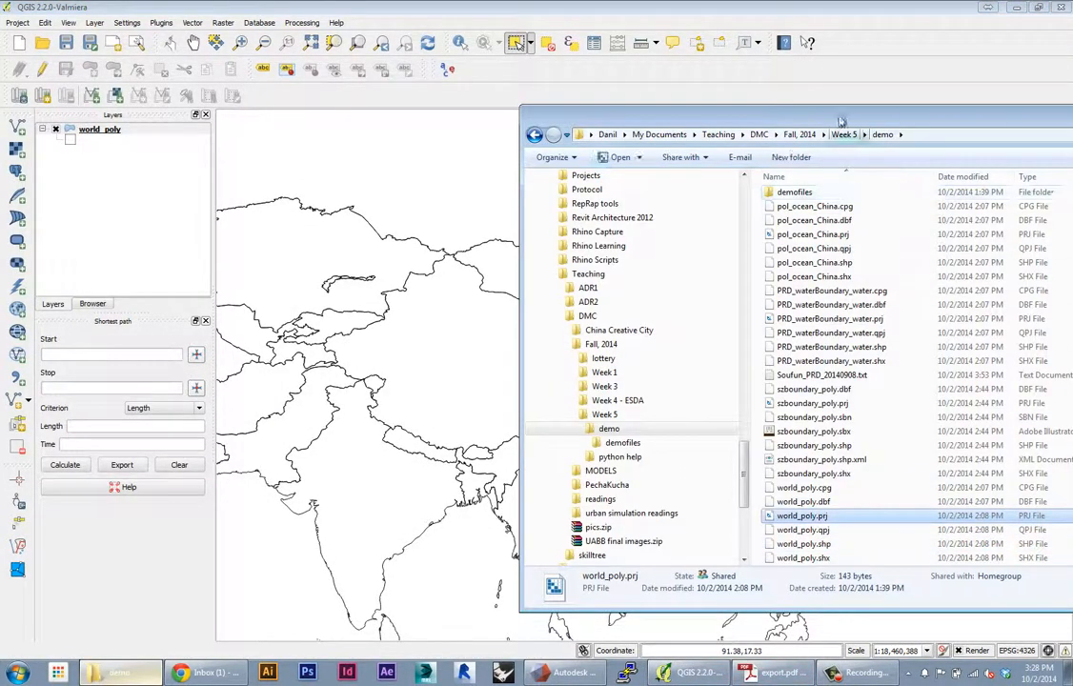
drag(840, 121, 731, 112)
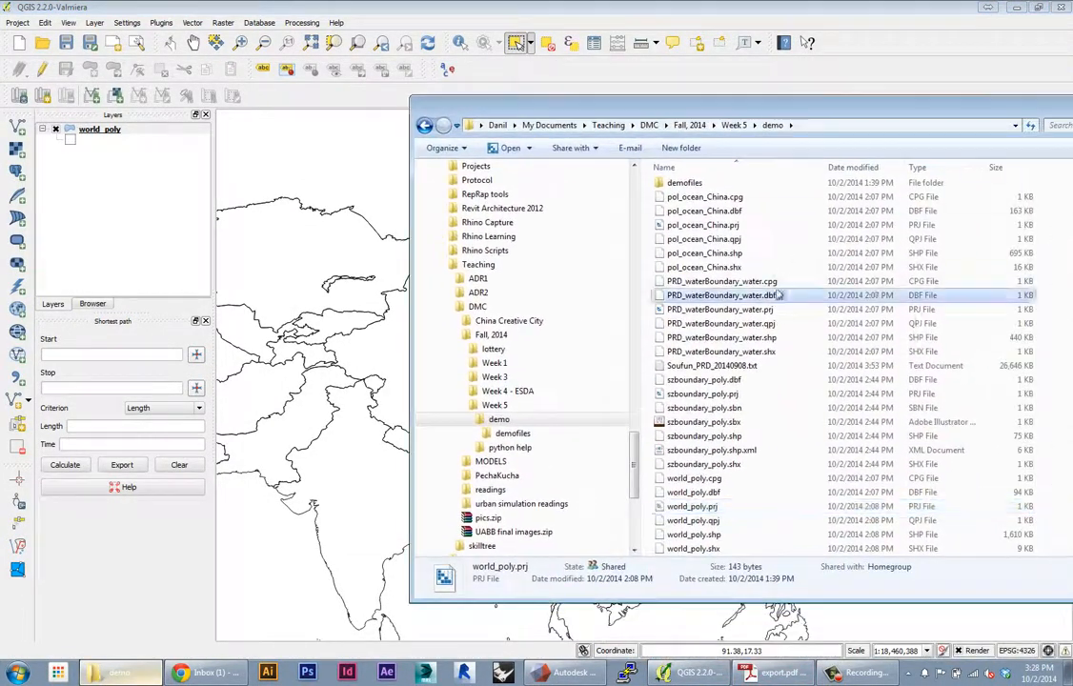
click(779, 296)
click(743, 253)
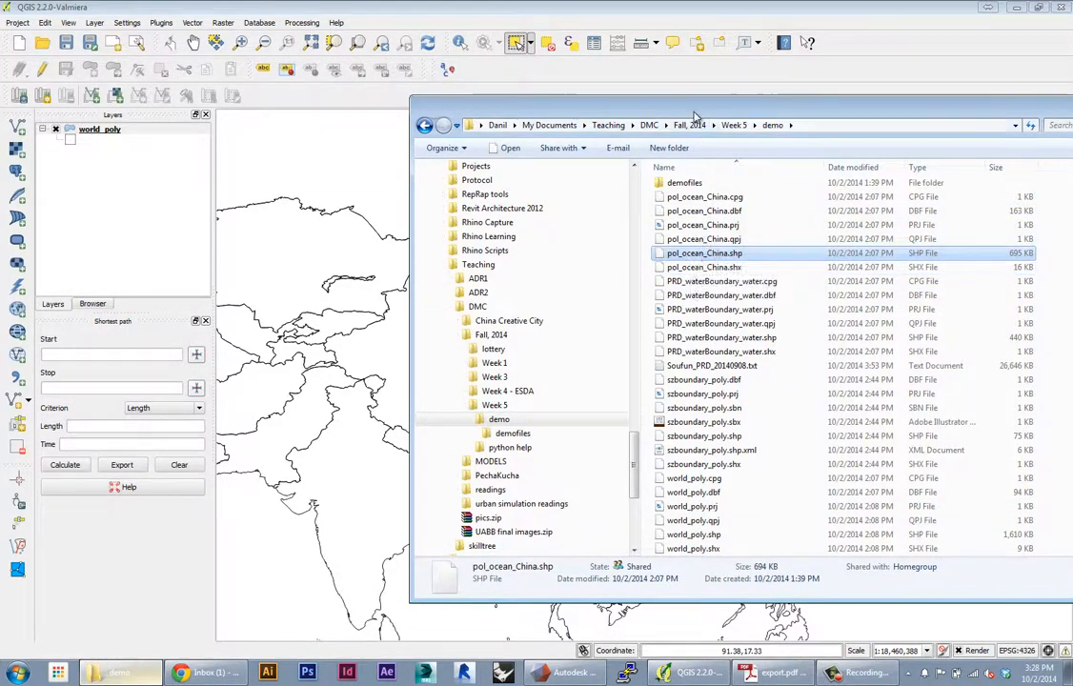
drag(696, 115, 914, 155)
drag(922, 295, 409, 324)
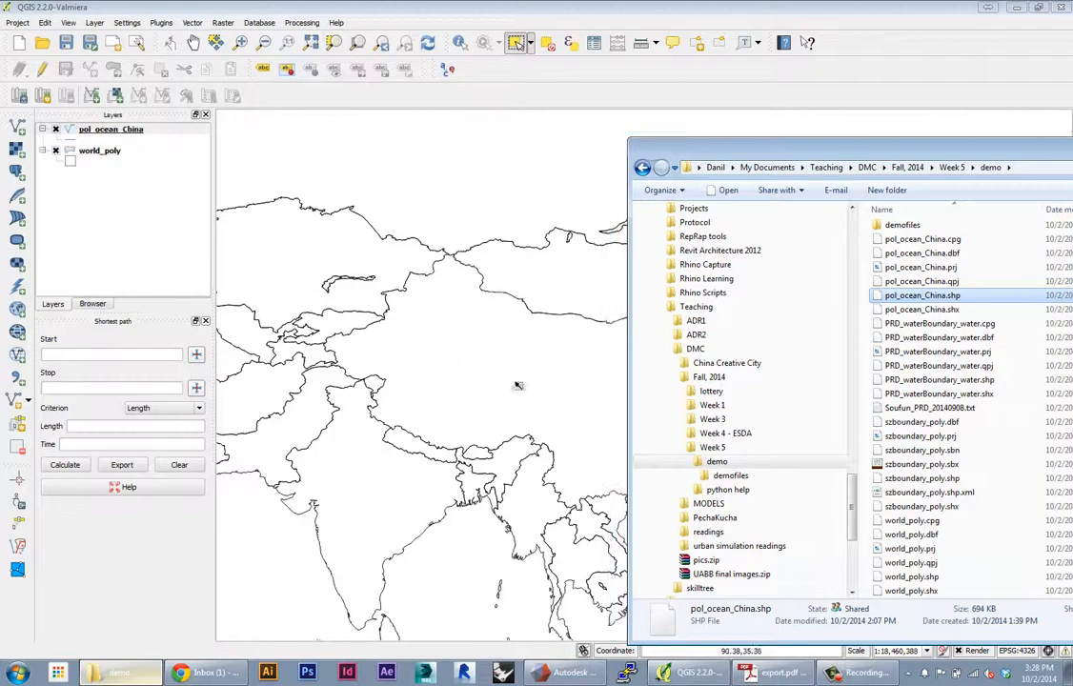
Step: Examine how the pol_ocean_China boundary lines up with the world_poly country outlines around China
drag(519, 385, 454, 355)
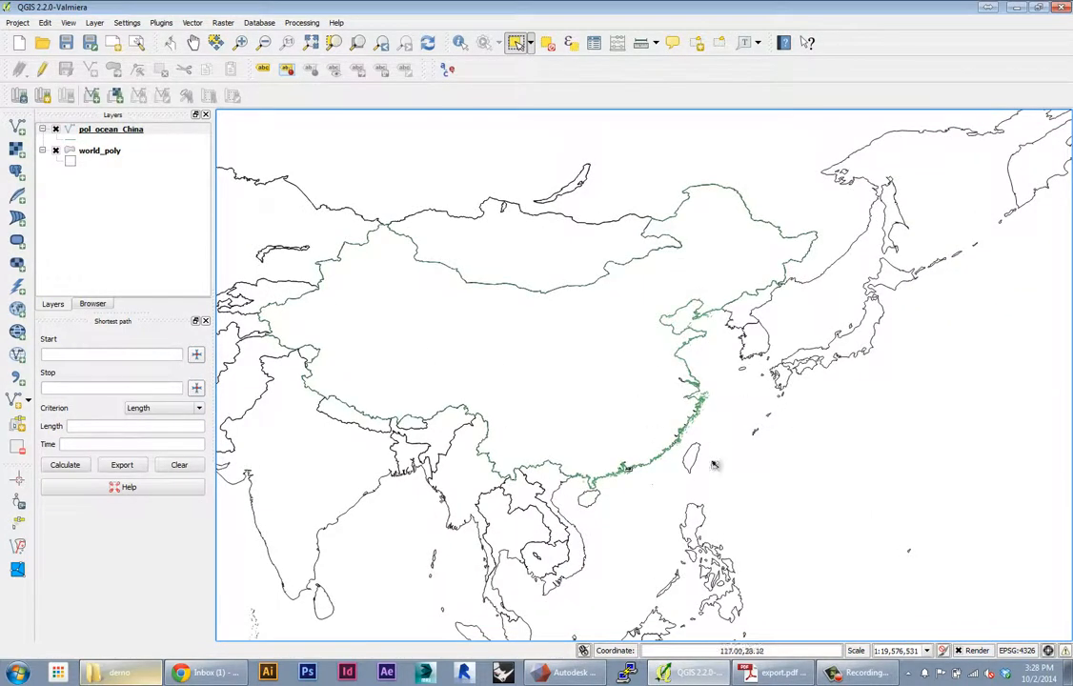
scroll(649, 351, up, 2)
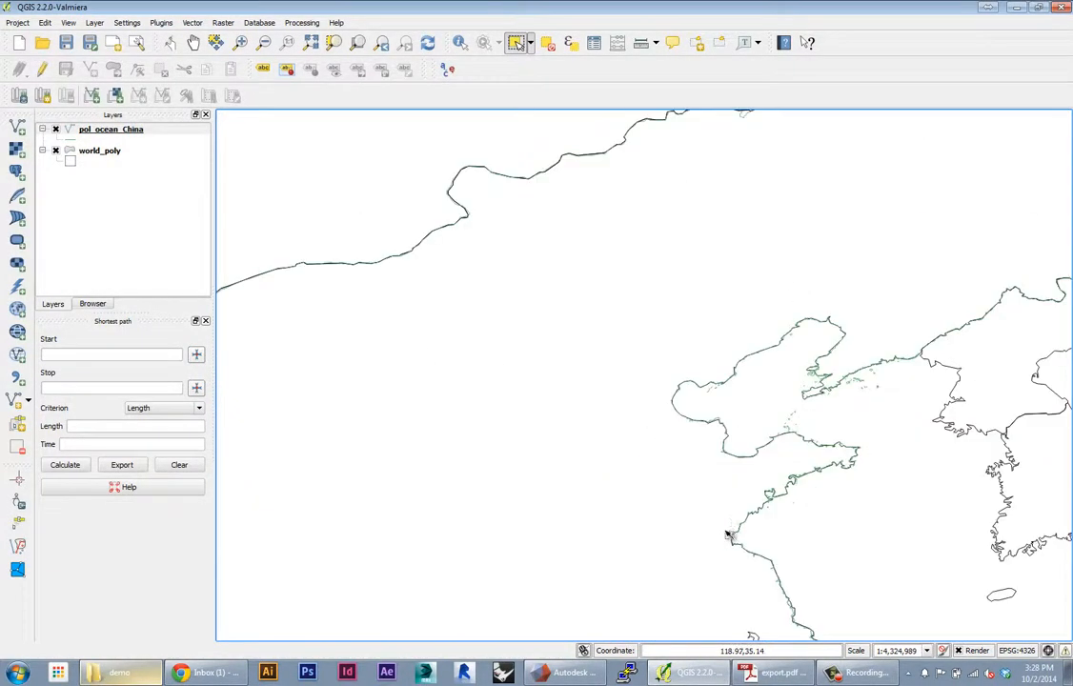
scroll(728, 536, down, 2)
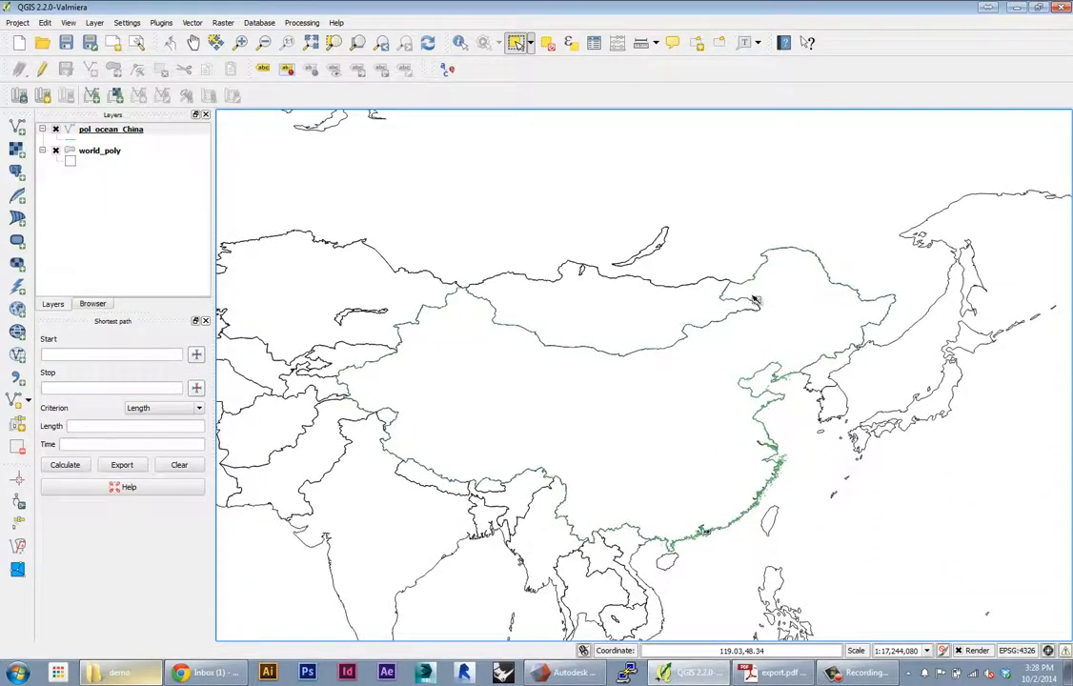
drag(739, 324, 761, 310)
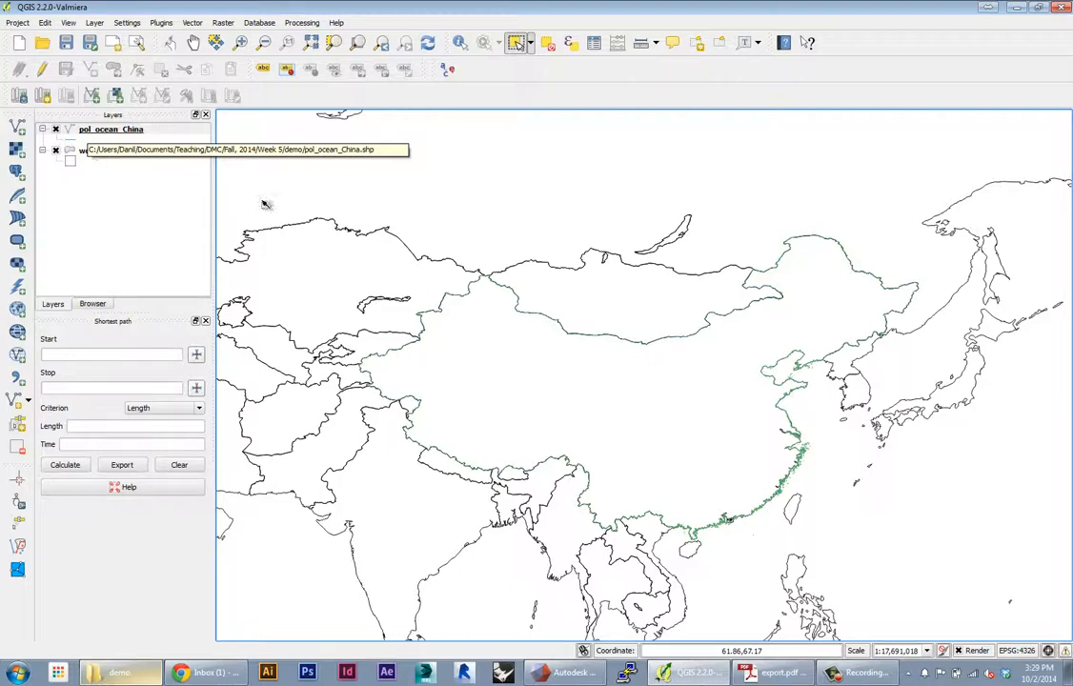
mouse_move(508, 400)
mouse_down()
mouse_move(466, 386)
mouse_move(515, 398)
mouse_up()
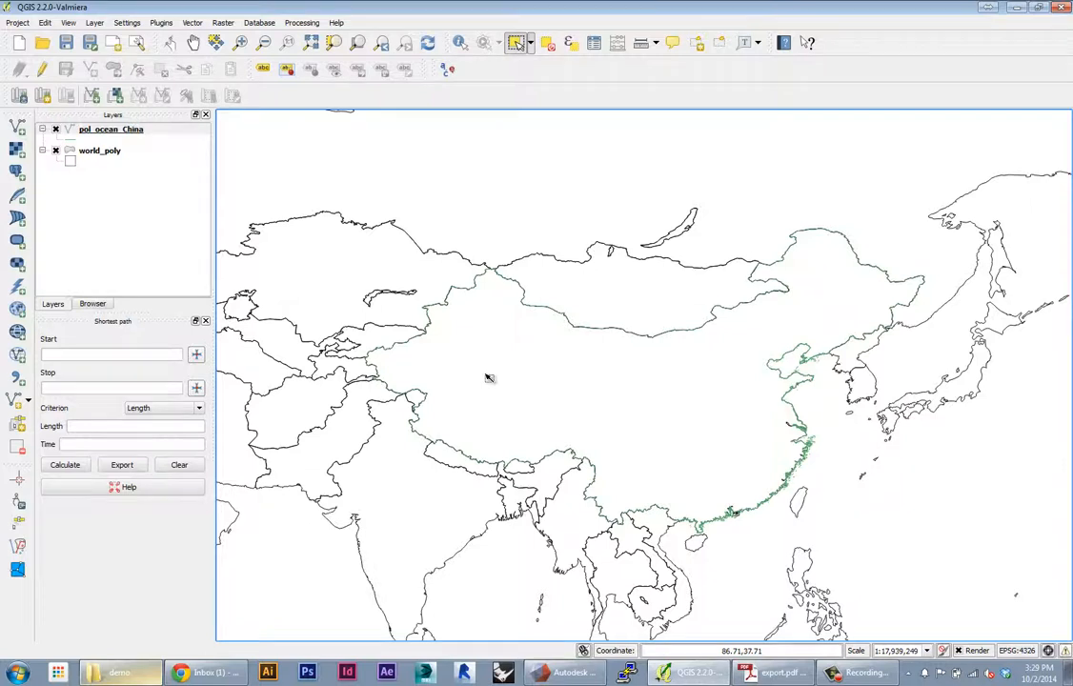
Step: Set the pen width of the pol_ocean_China layer's simple line symbol to 0.86 mm
click(70, 148)
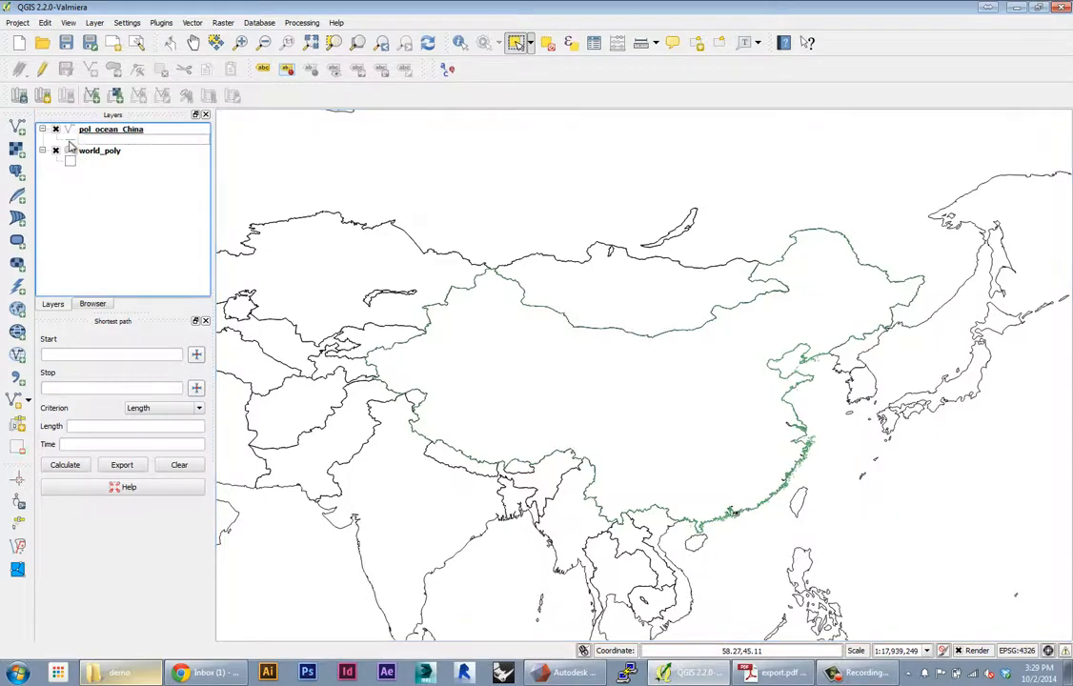
double_click(69, 134)
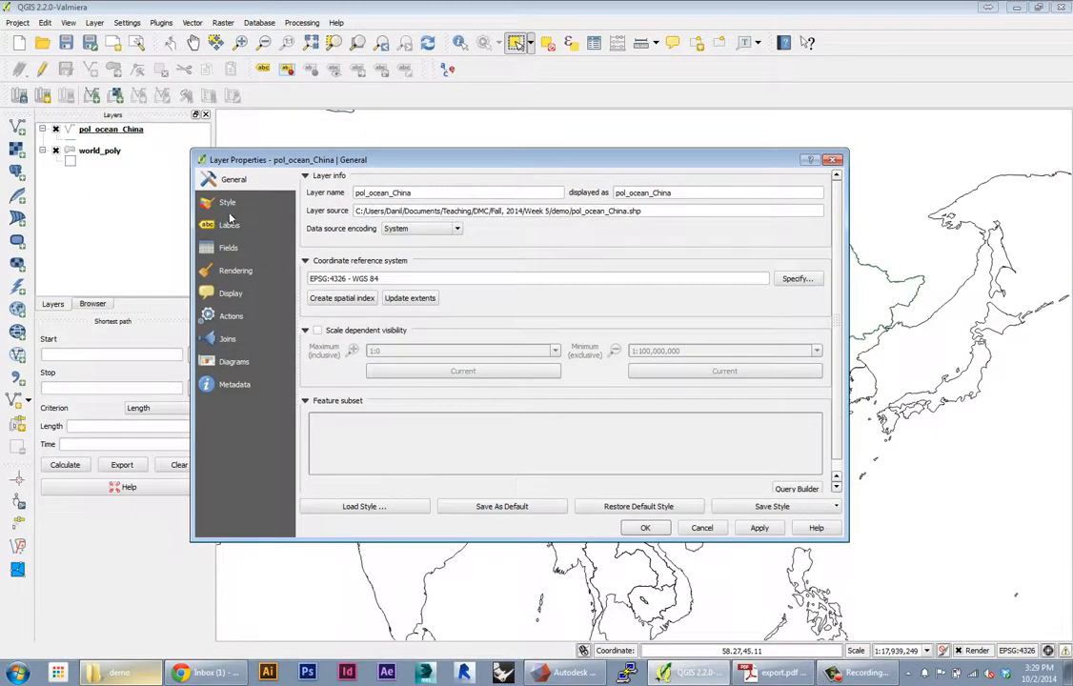
click(227, 203)
drag(295, 148, 109, 151)
drag(278, 155, 316, 156)
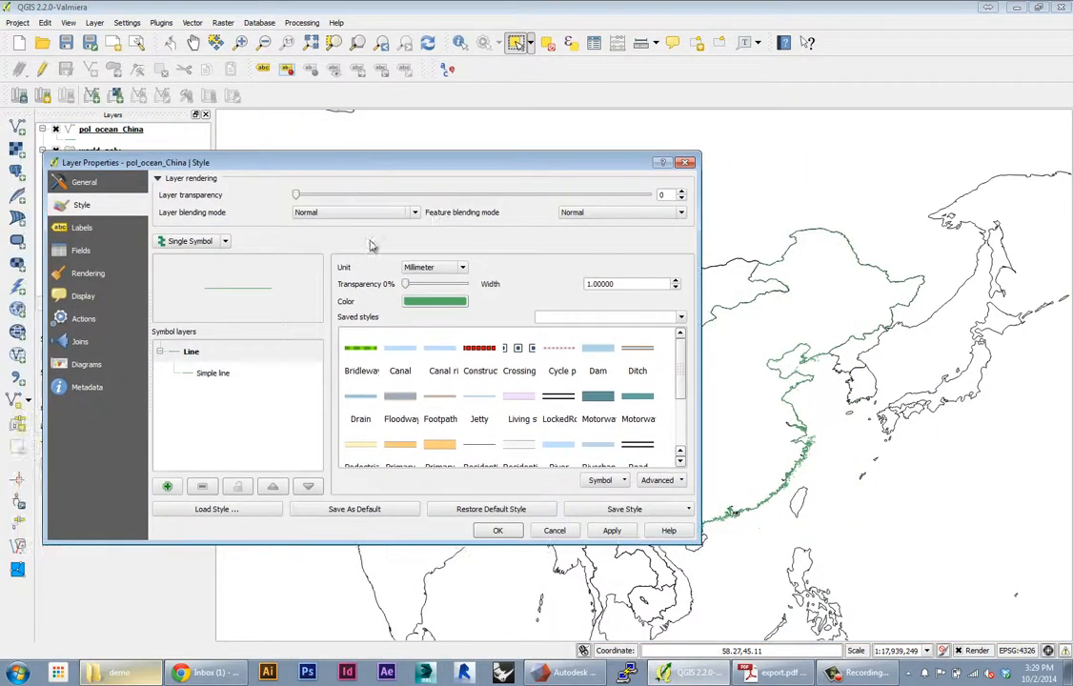
click(239, 358)
click(221, 372)
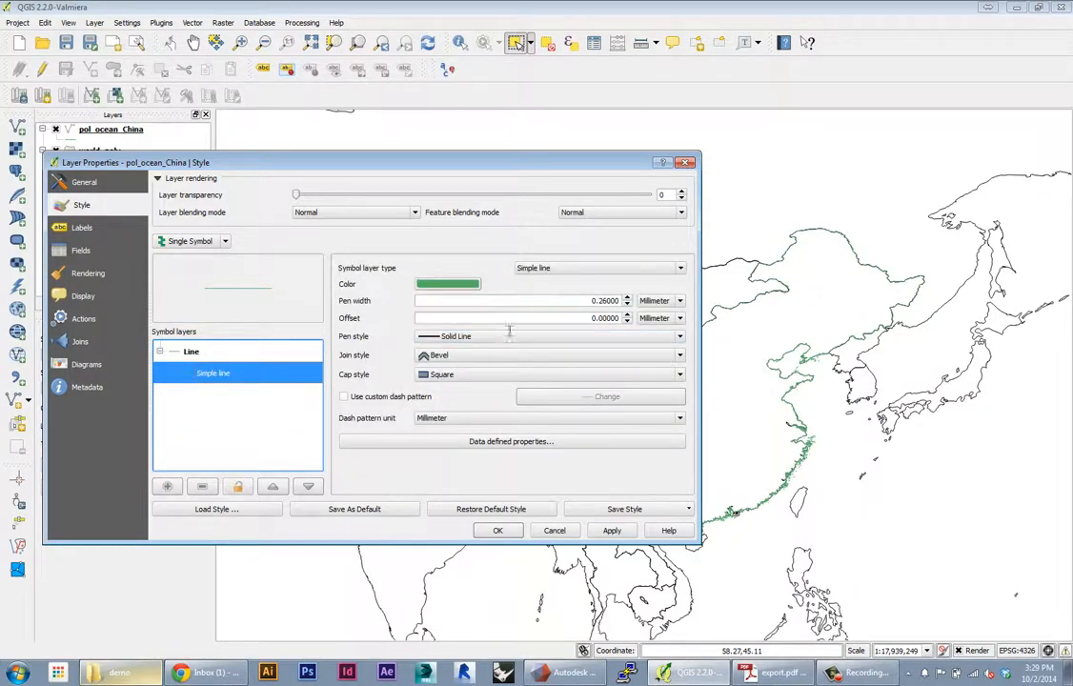
click(627, 299)
click(627, 299)
click(628, 299)
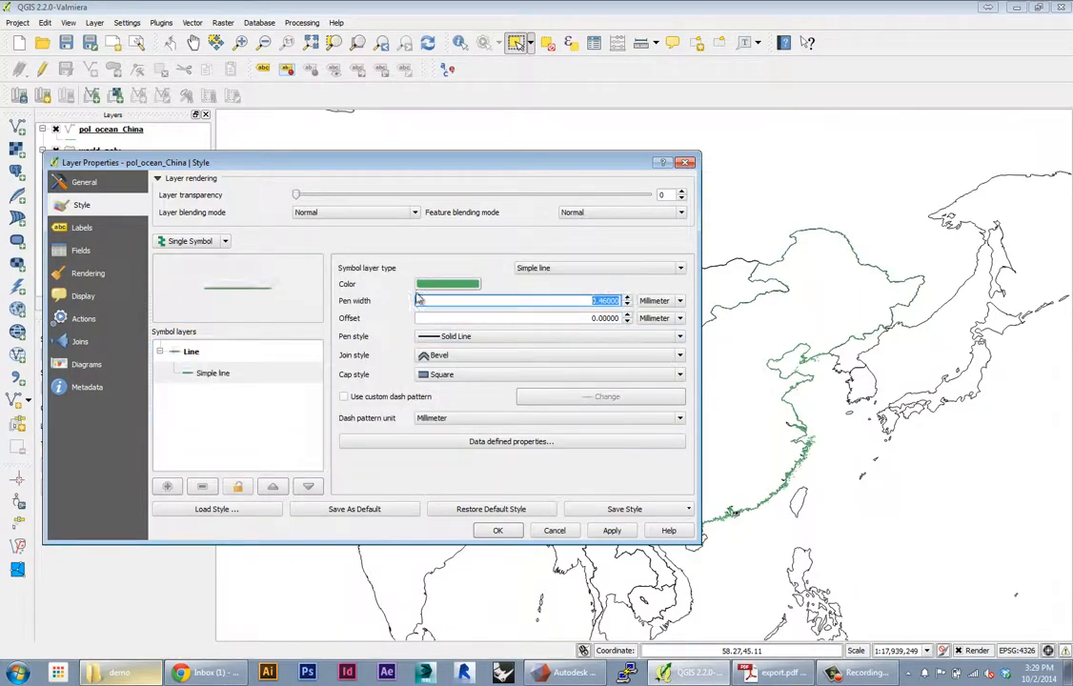
Step: Change the pol_ocean_China line color to black and apply the style to the map
click(446, 284)
click(213, 252)
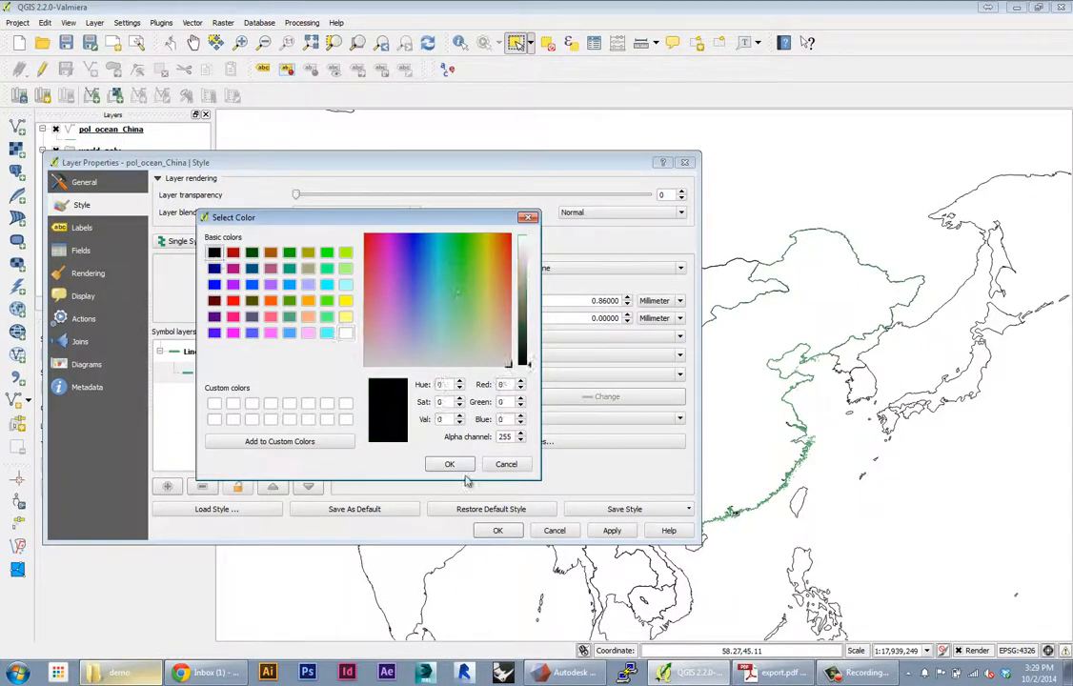
click(449, 465)
click(612, 531)
drag(577, 162, 312, 122)
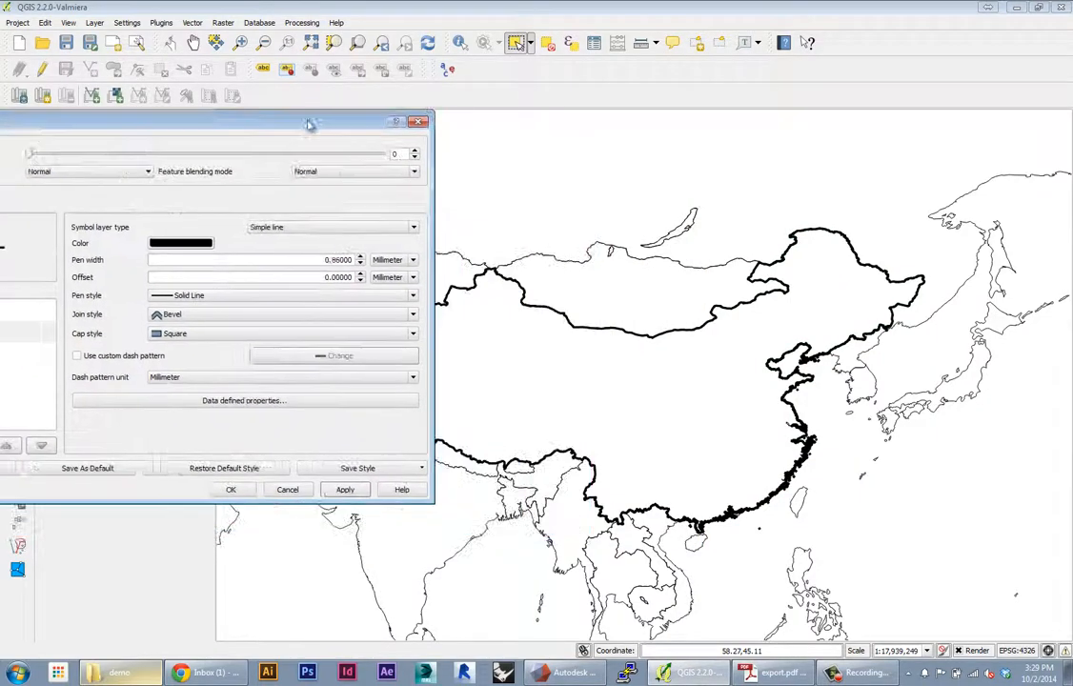
click(232, 488)
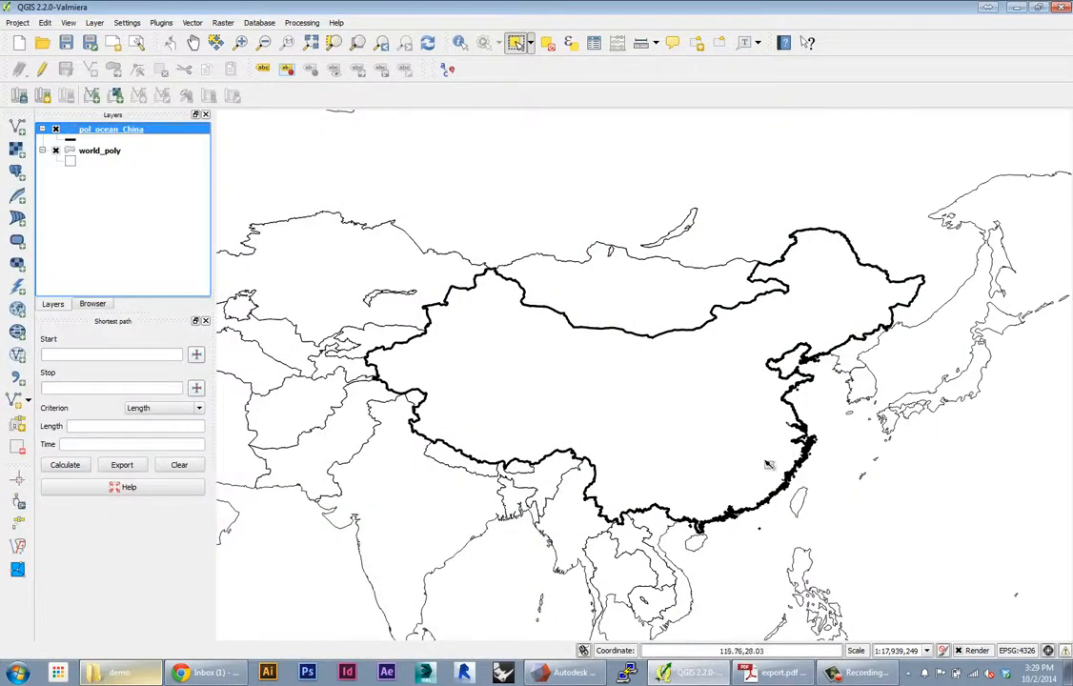
Step: Compare the coastline detail of pol_ocean_China and world_poly at close range along China's southeast coast
scroll(766, 467, up, 4)
scroll(577, 415, up, 3)
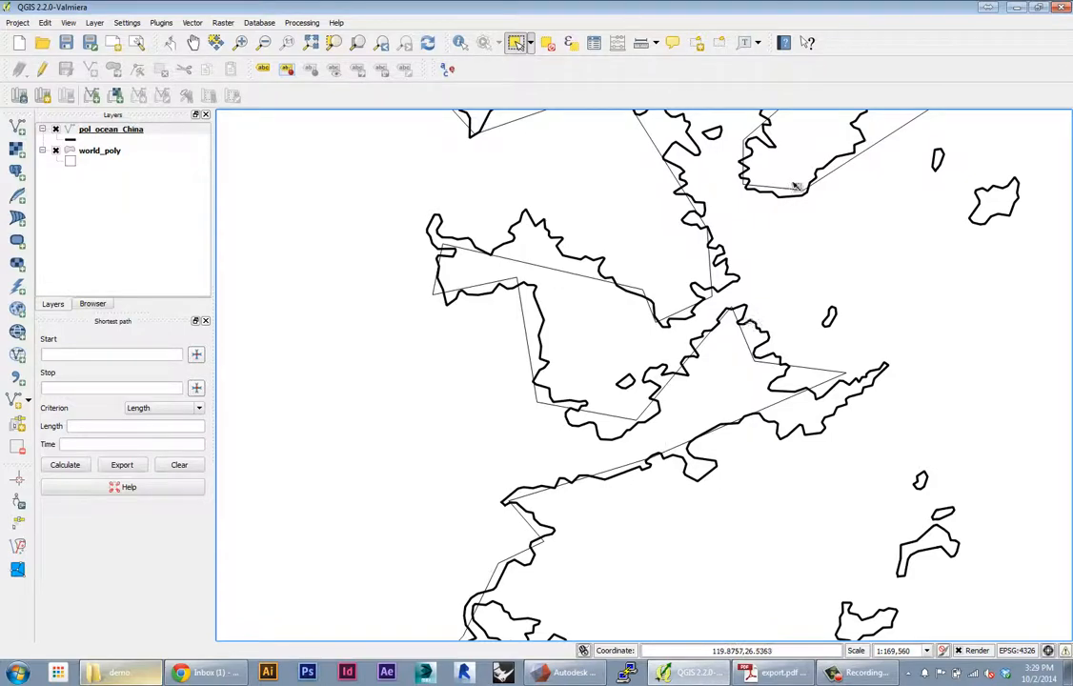
scroll(746, 310, down, 1)
scroll(670, 307, up, 1)
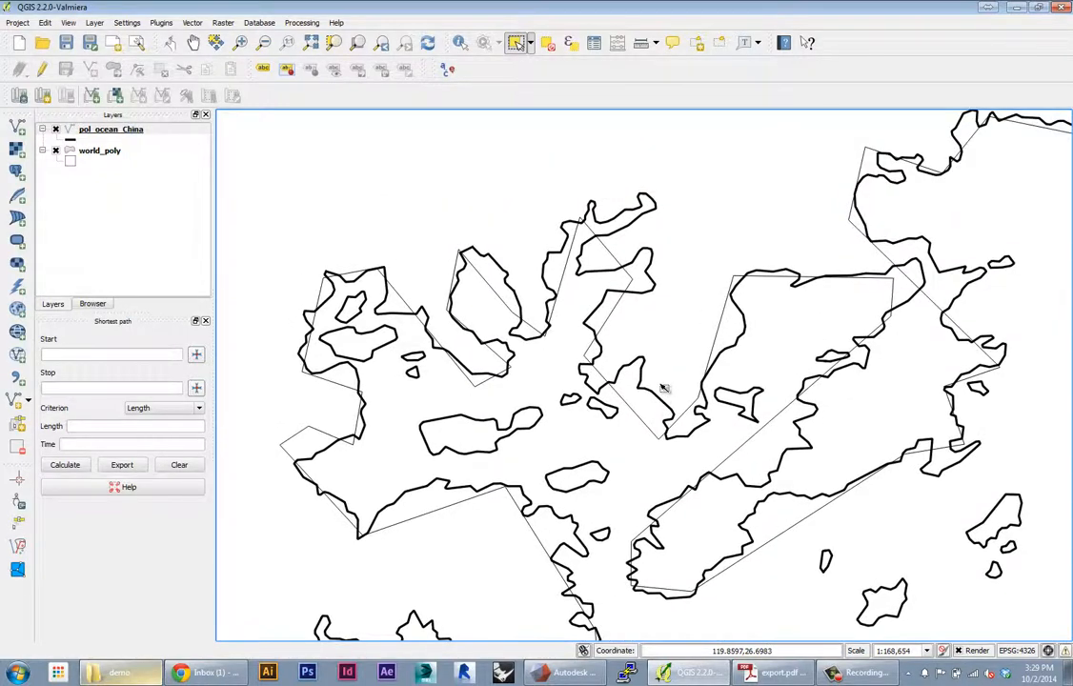
scroll(664, 388, down, 9)
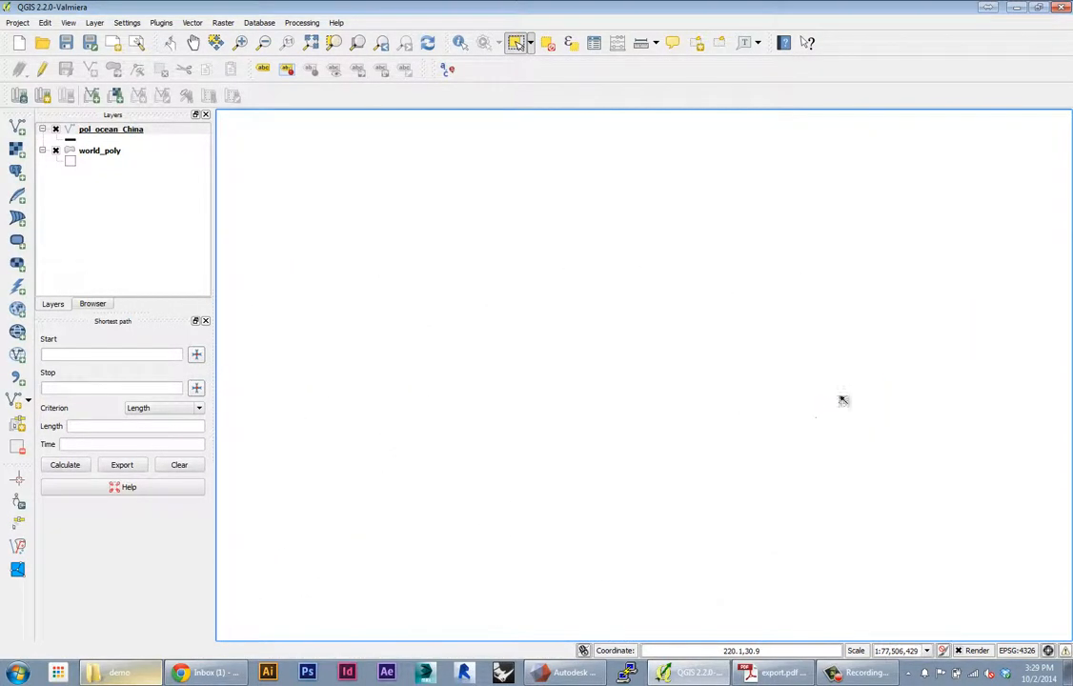
drag(672, 437, 717, 379)
scroll(967, 312, up, 7)
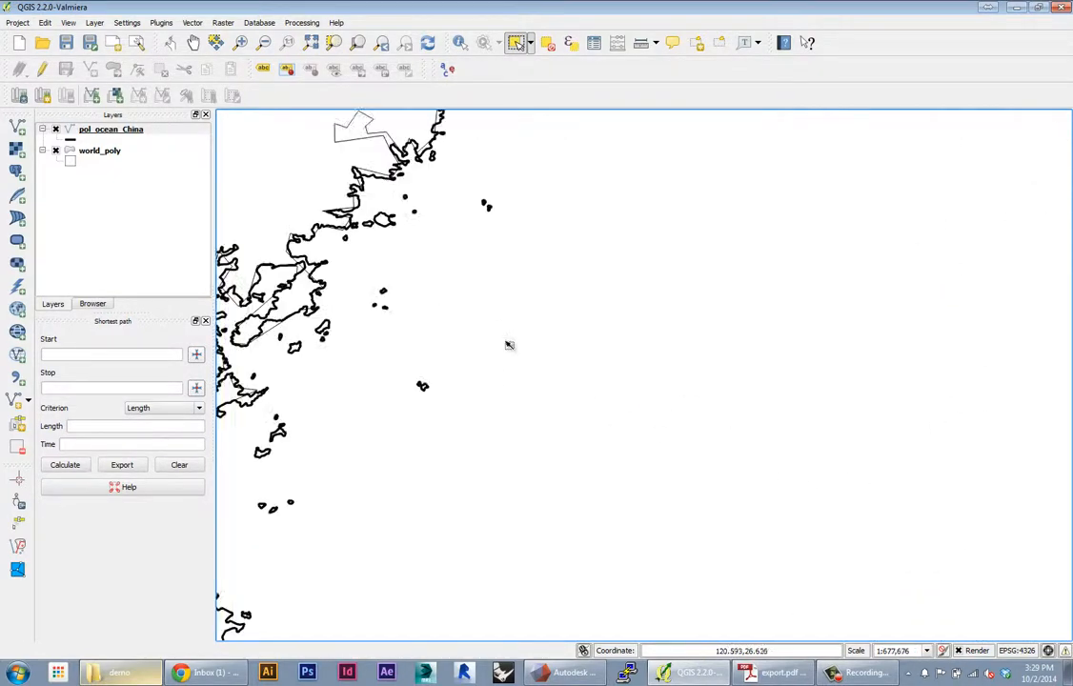
scroll(508, 342, up, 2)
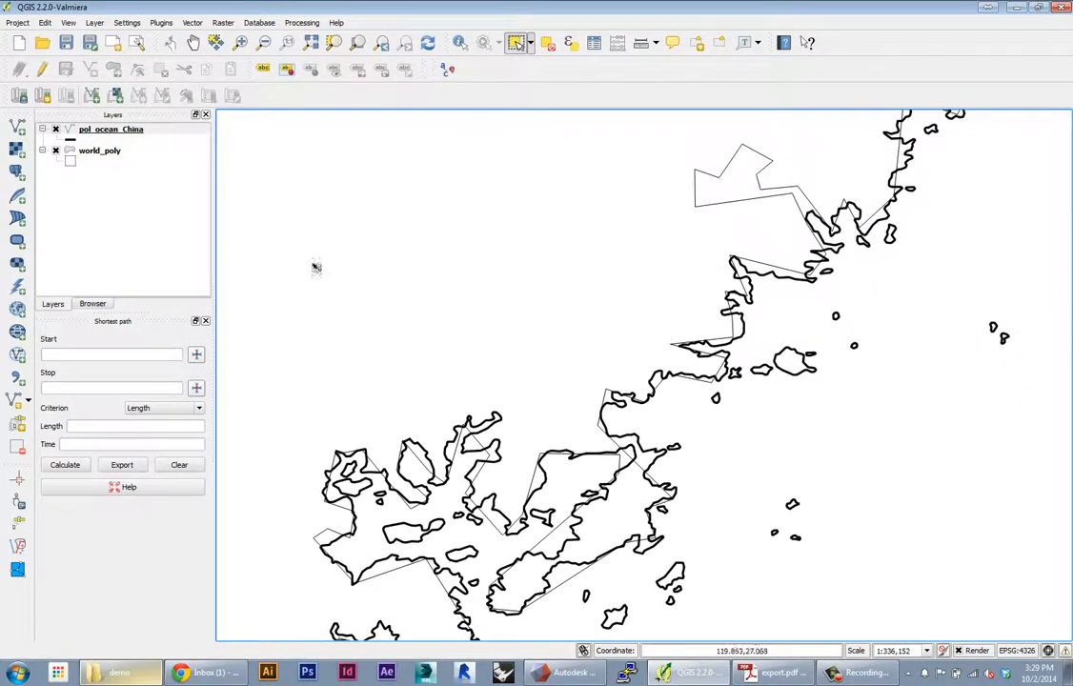
Step: Hide the pol_ocean_China layer and show it again to compare the two coastlines
click(55, 129)
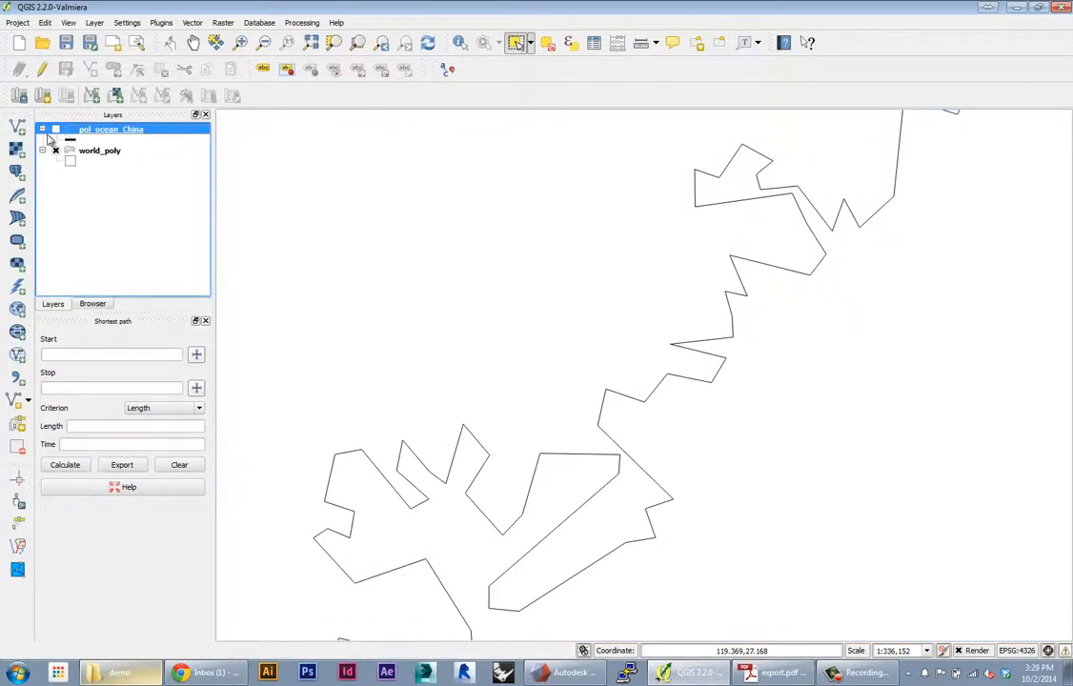
click(55, 130)
scroll(538, 365, down, 1)
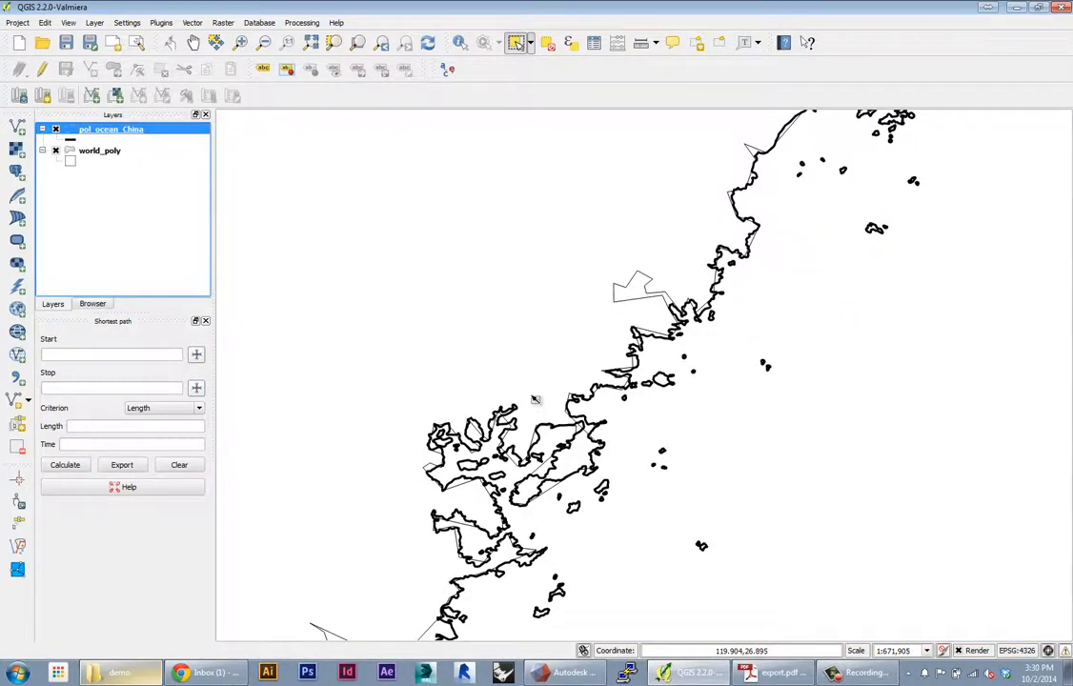
scroll(534, 399, up, 1)
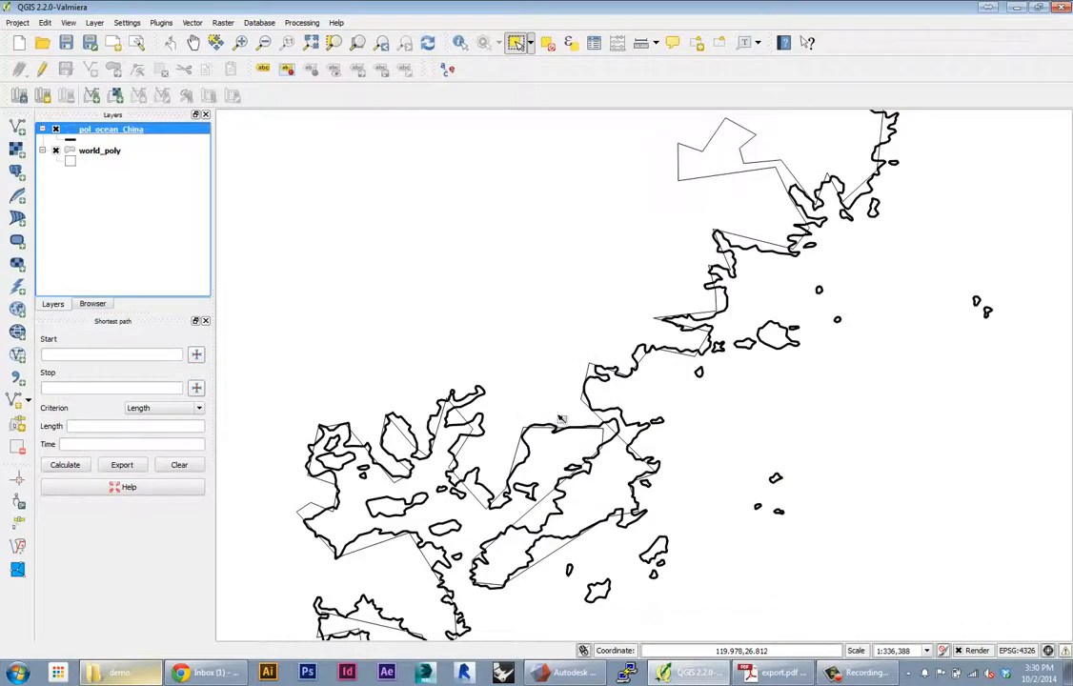
Step: Hide the world_poly layer, leaving pol_ocean_China displayed
scroll(562, 420, up, 3)
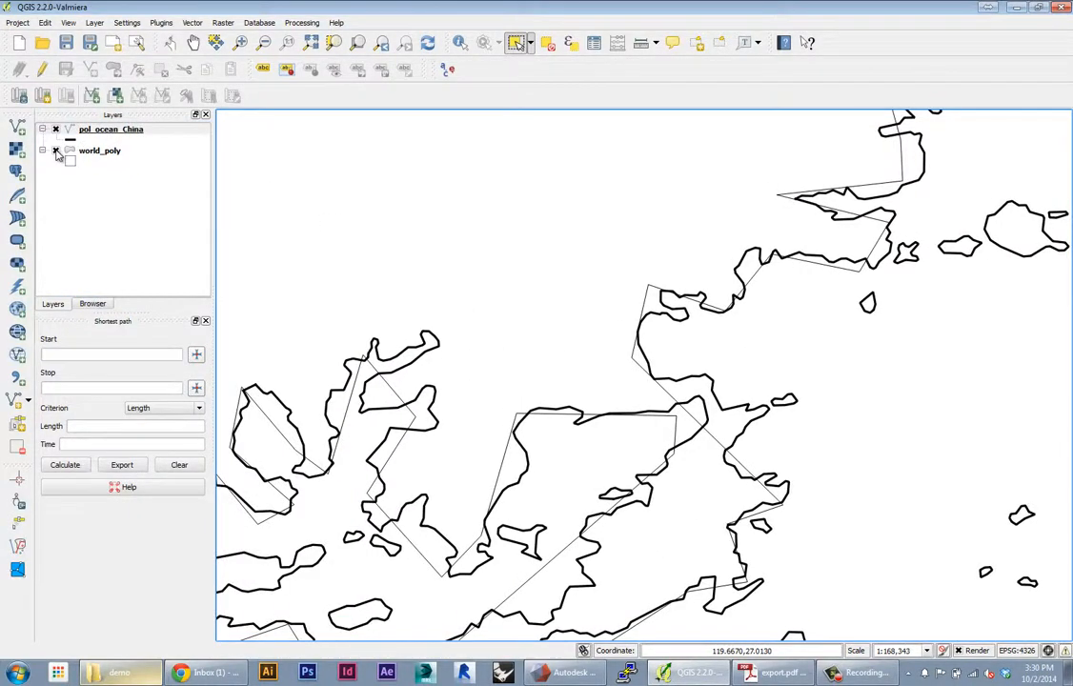
click(56, 151)
scroll(558, 411, down, 1)
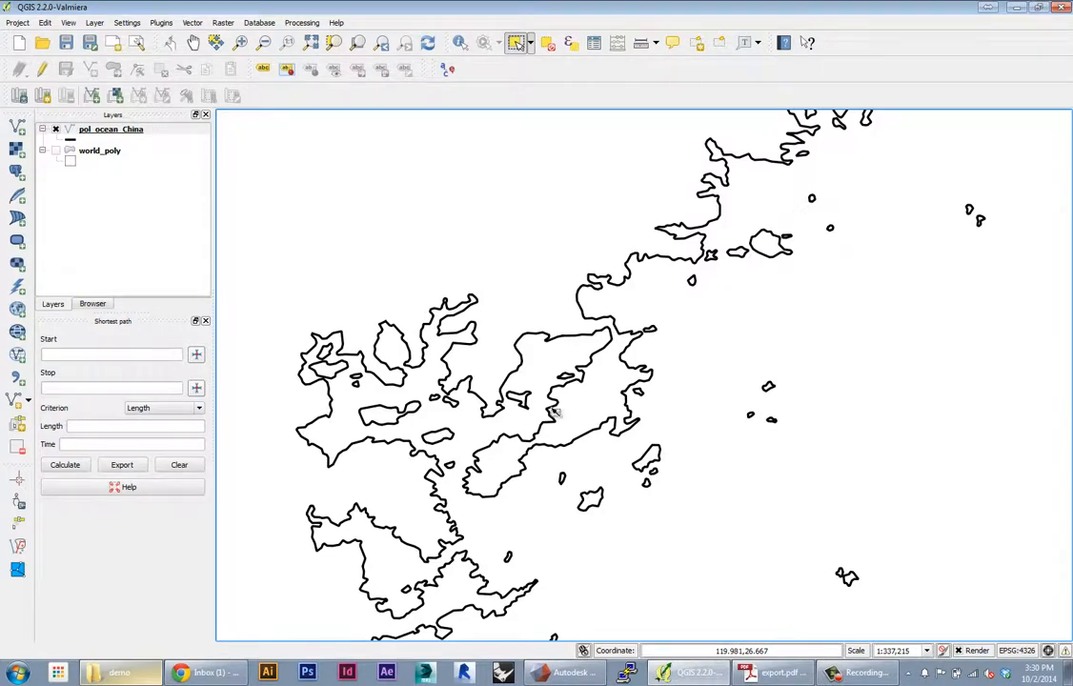
Step: Examine the pol_ocean_China outline at both country-wide and close-up scales, including the bays and islands along the southeast coast
scroll(520, 375, down, 7)
scroll(678, 502, up, 1)
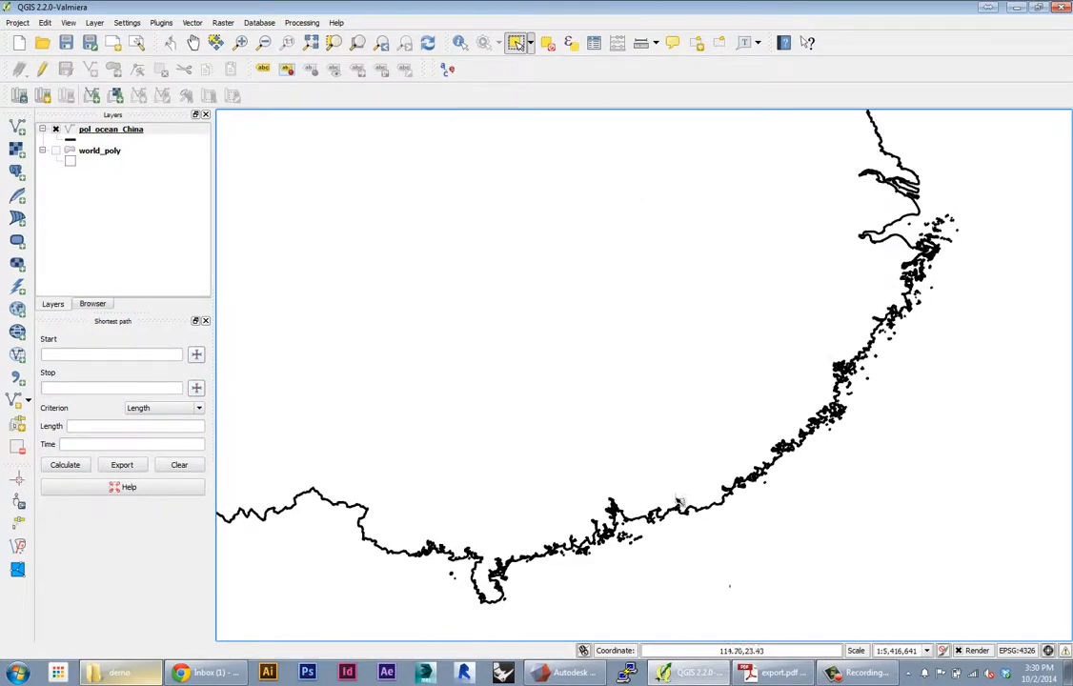
scroll(762, 489, up, 8)
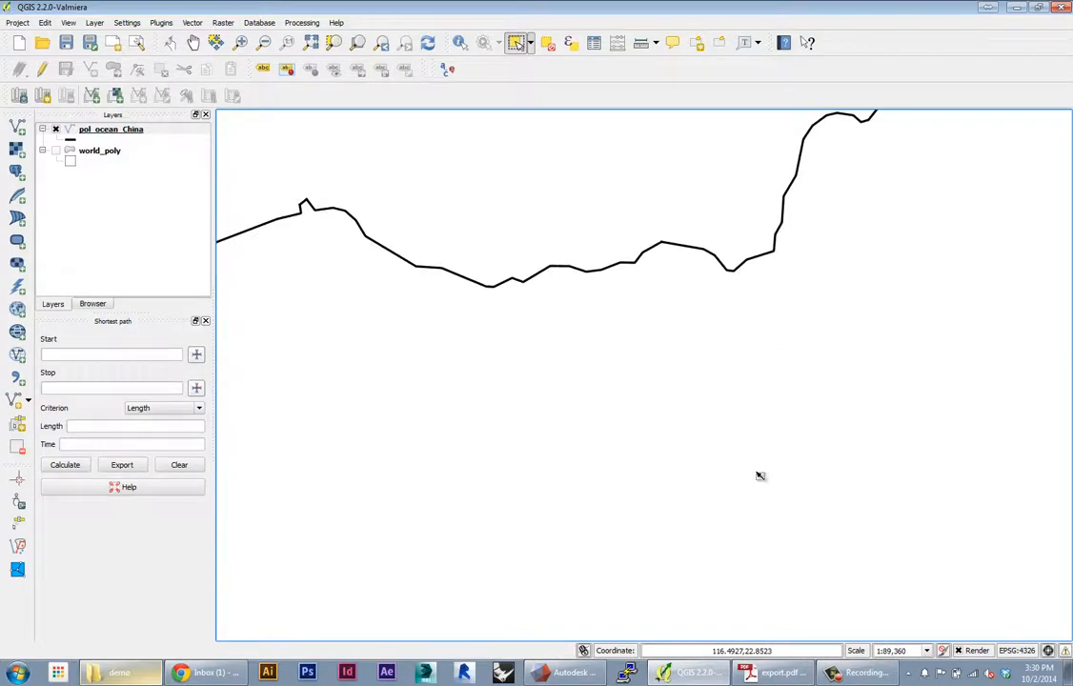
scroll(763, 474, down, 6)
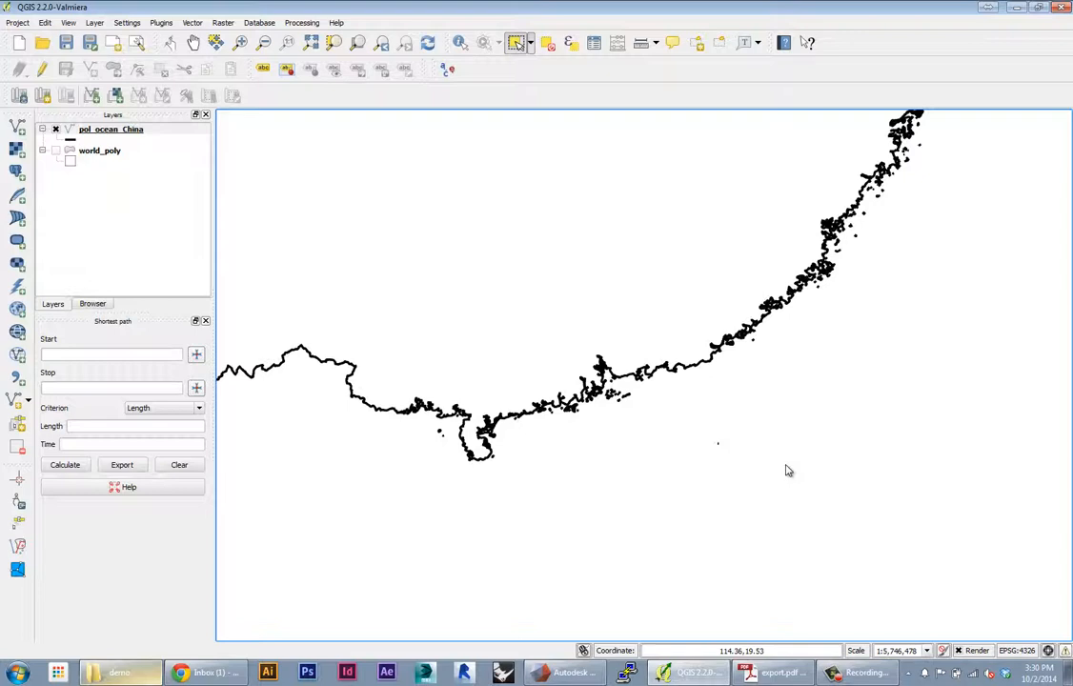
scroll(710, 475, down, 5)
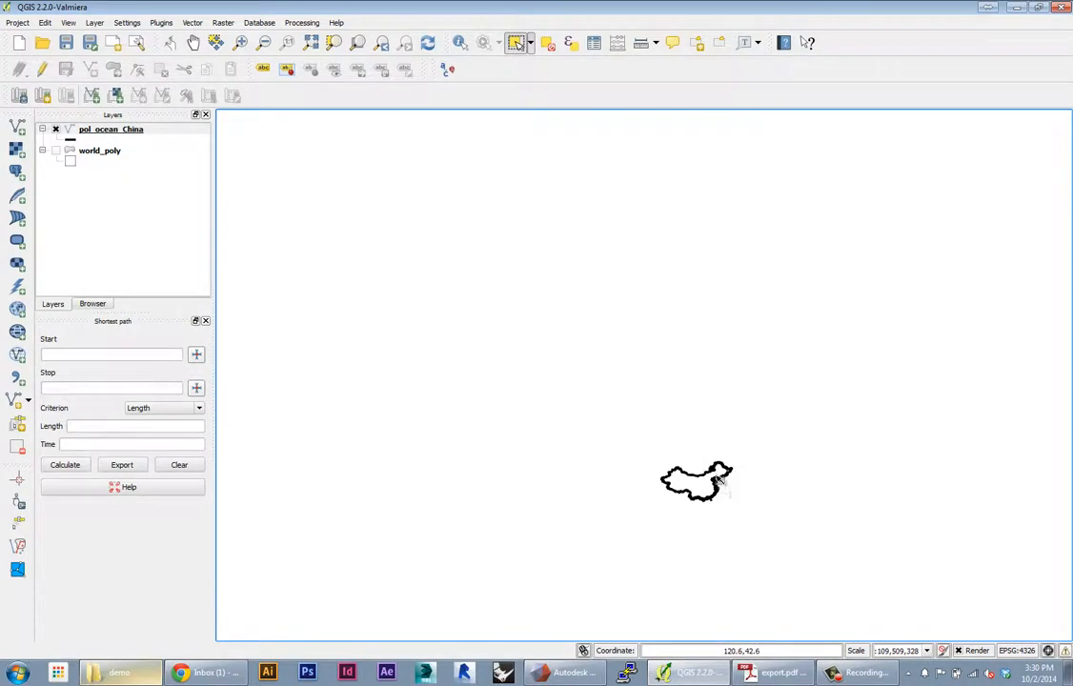
scroll(722, 478, up, 3)
drag(741, 539, 730, 437)
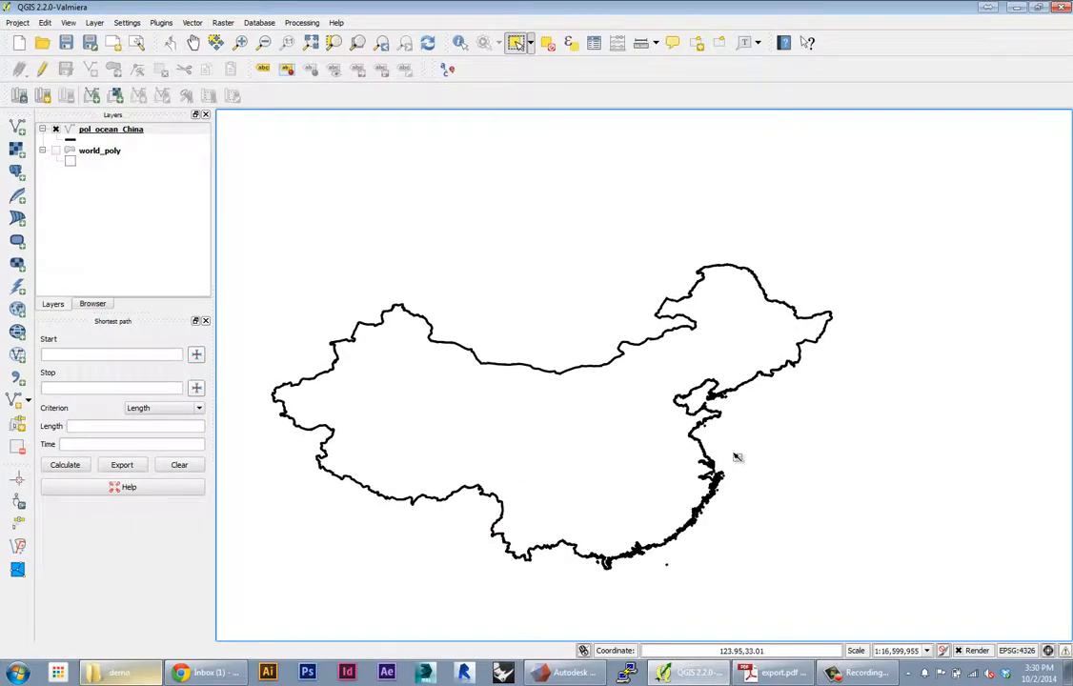
scroll(690, 385, up, 6)
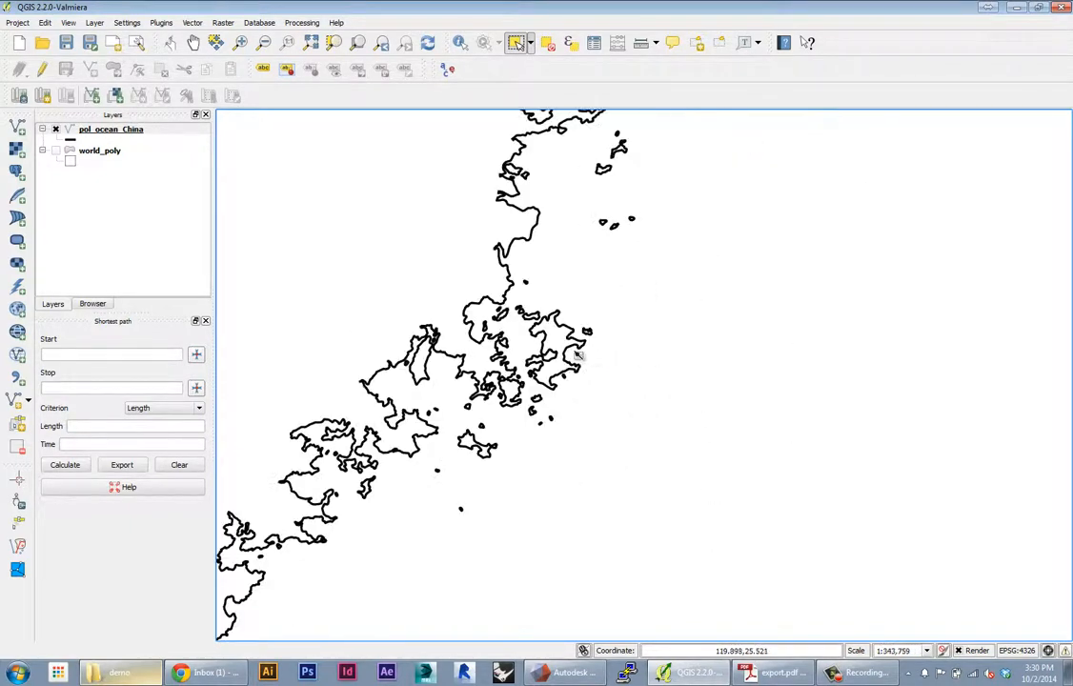
scroll(428, 388, up, 2)
scroll(549, 388, down, 2)
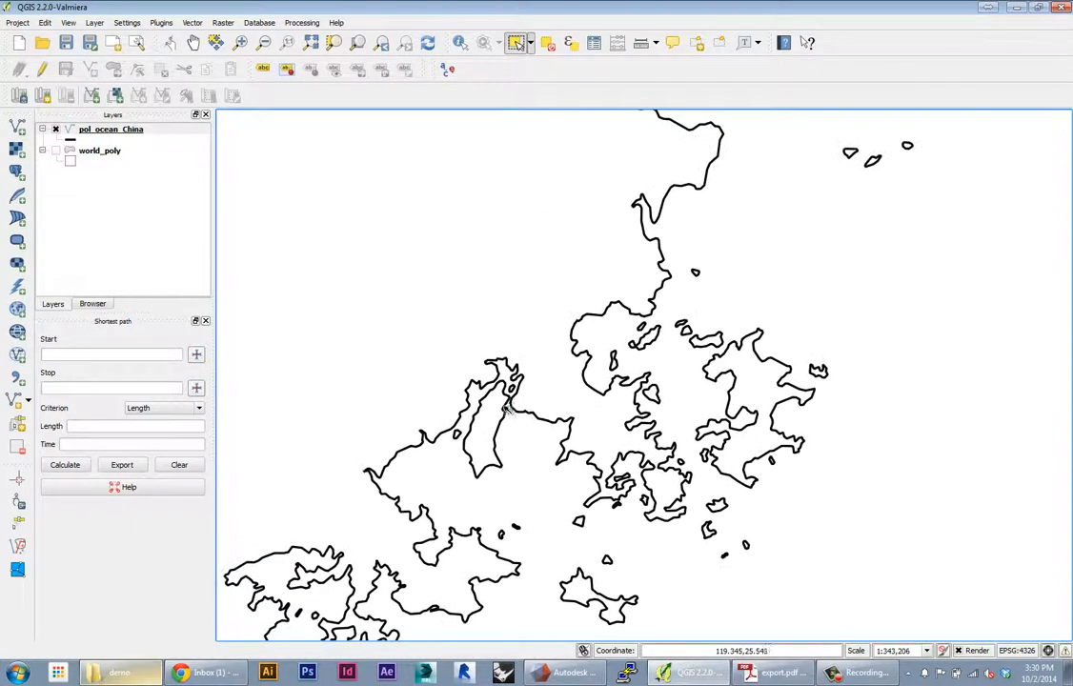
Step: Examine the detail of the pol_ocean_China outline around the bays and river mouths of the southeast coast, including the Pearl River estuary
scroll(653, 397, down, 2)
scroll(656, 398, up, 3)
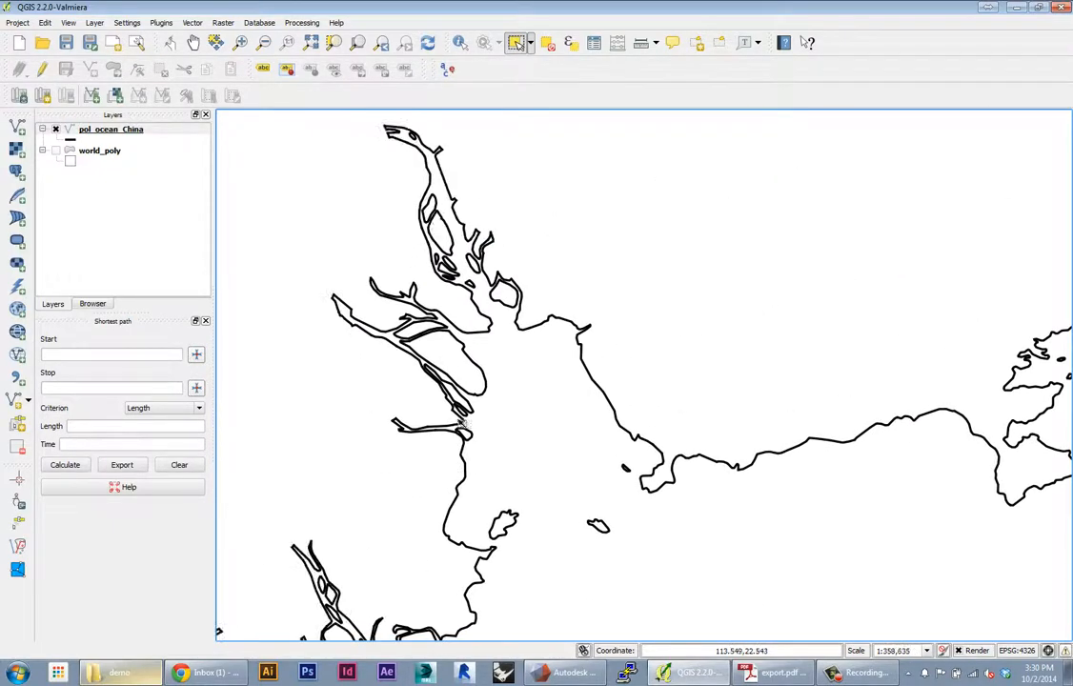
scroll(474, 308, down, 3)
scroll(505, 370, up, 3)
scroll(607, 474, down, 2)
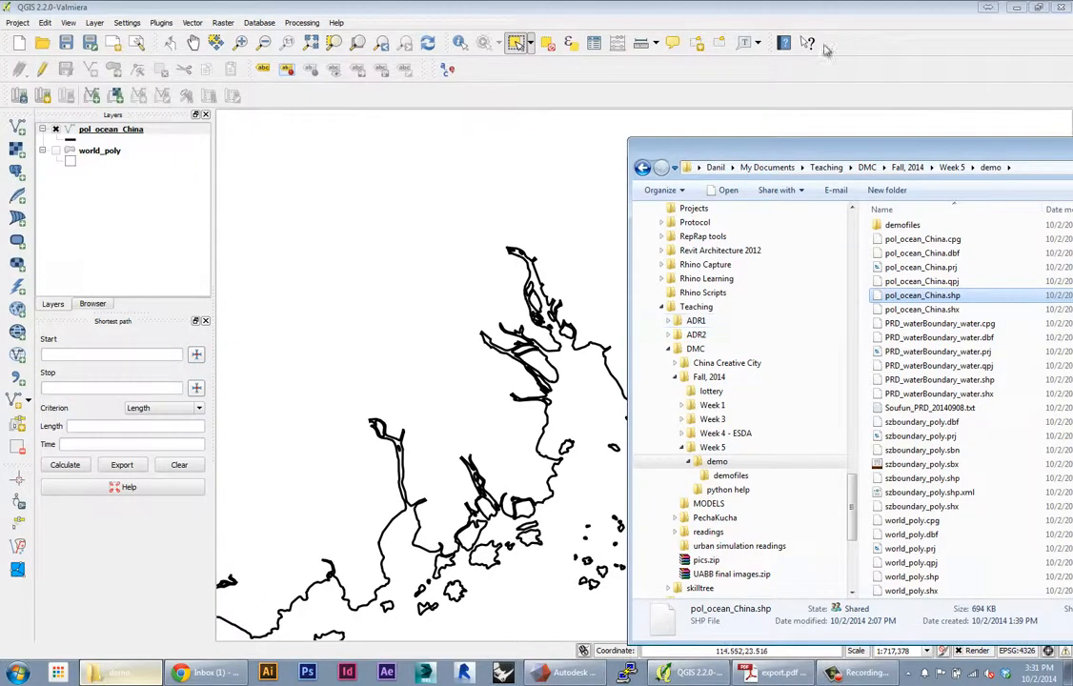
Step: Add PRD_waterBoundary_water.shp from the demo folder to the map as a new layer
drag(815, 159, 499, 107)
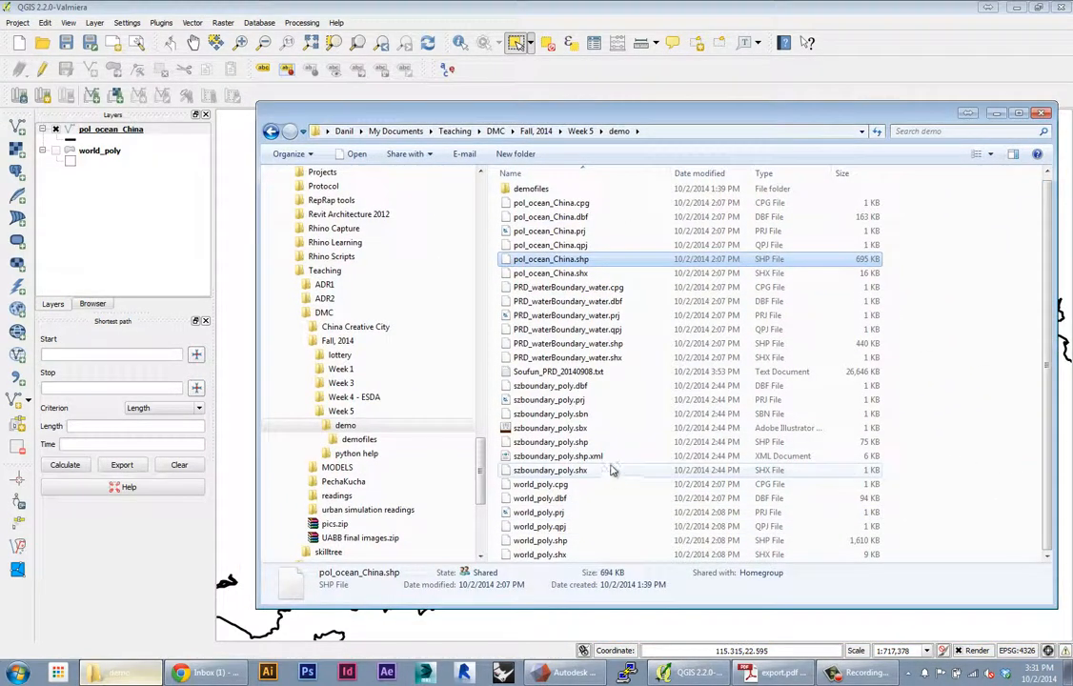
click(572, 343)
drag(551, 119, 967, 141)
drag(327, 297, 329, 297)
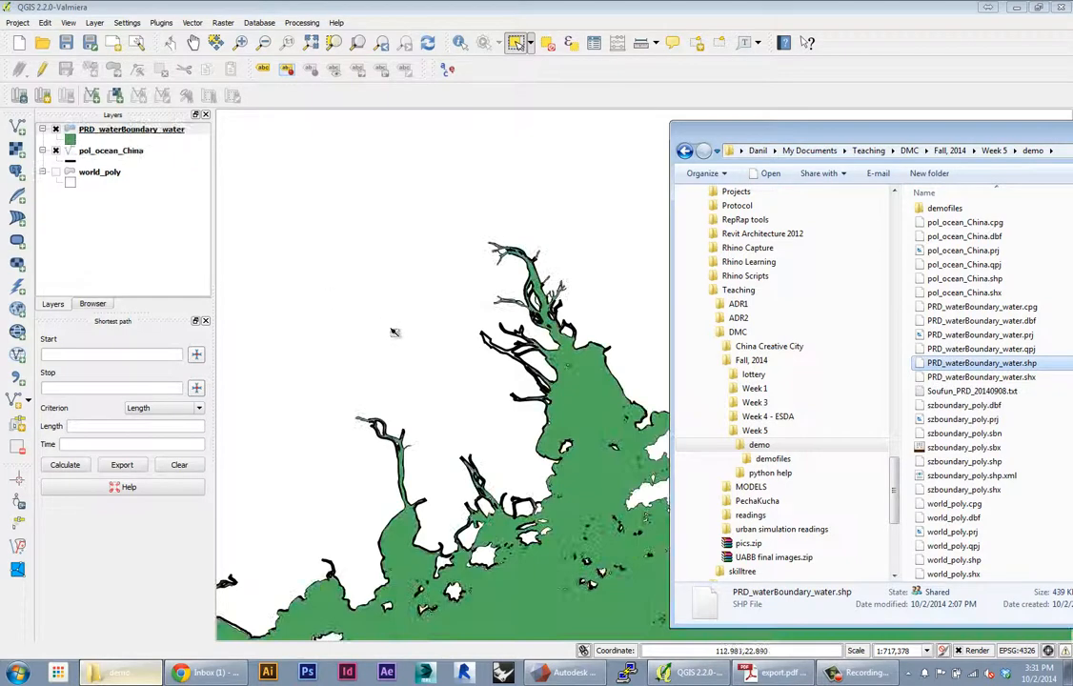
Step: Compare the extent and coastline detail of PRD_waterBoundary_water with the pol_ocean_China outline, from the whole polygon down to the Shenzhen and Hong Kong coast
scroll(618, 417, down, 2)
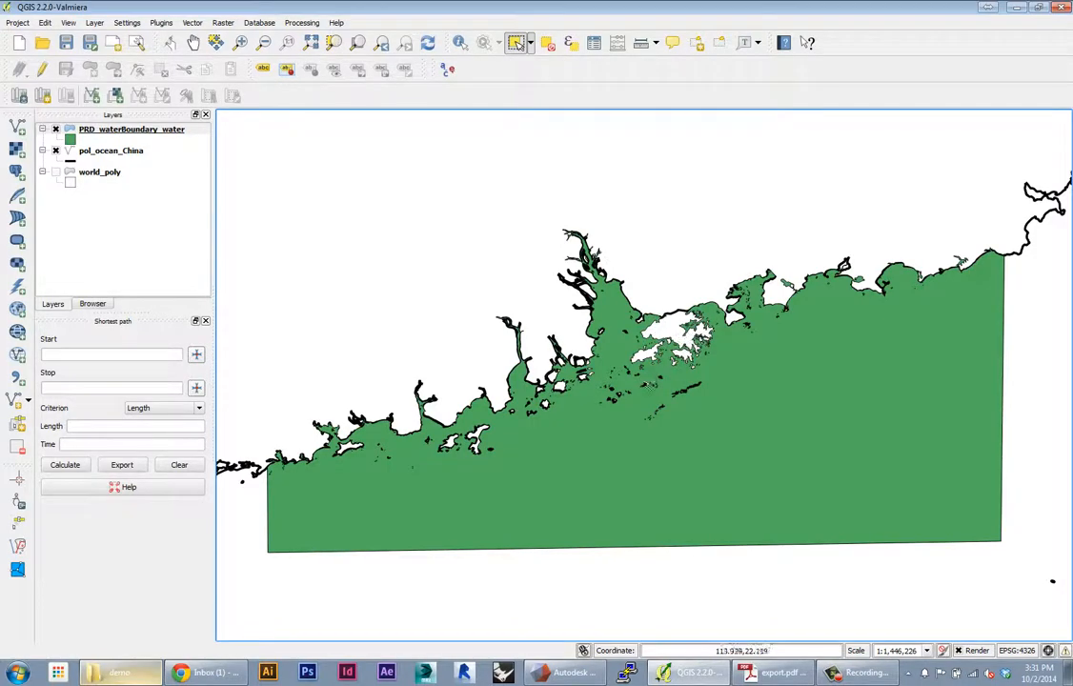
scroll(601, 340, up, 2)
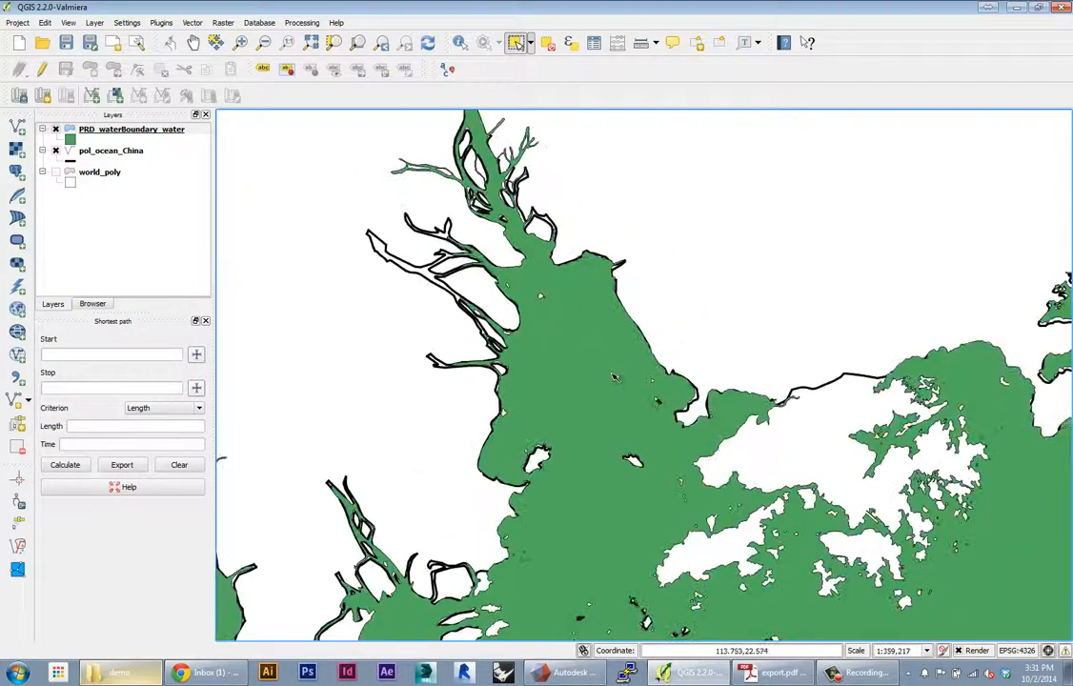
scroll(627, 400, up, 3)
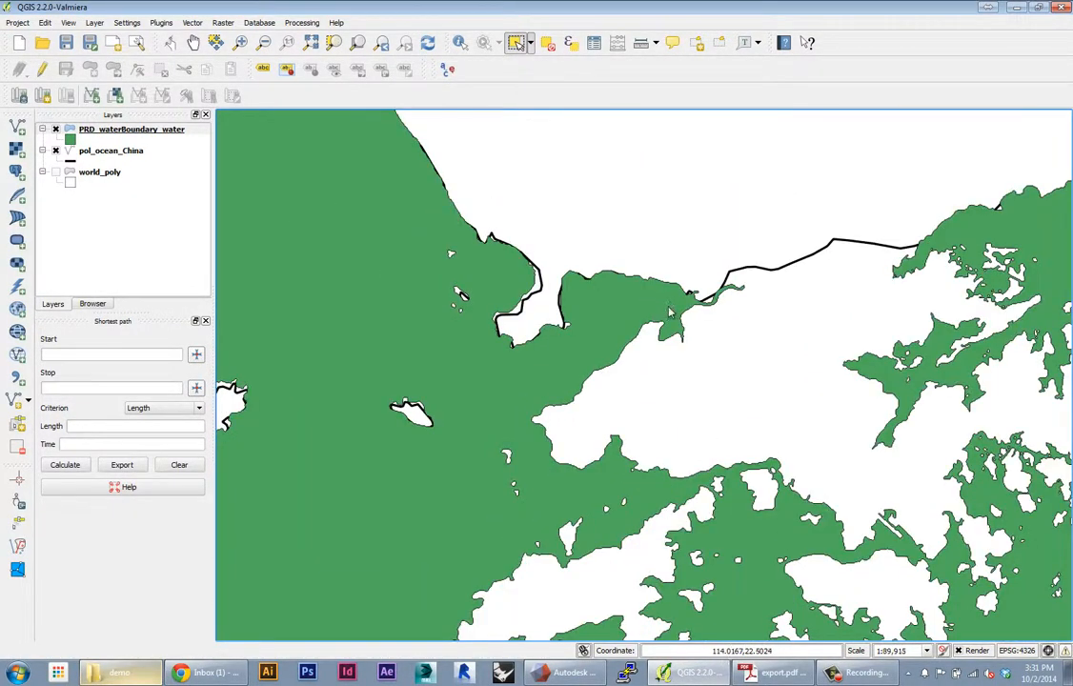
scroll(671, 302, down, 1)
scroll(495, 250, up, 1)
scroll(488, 259, down, 1)
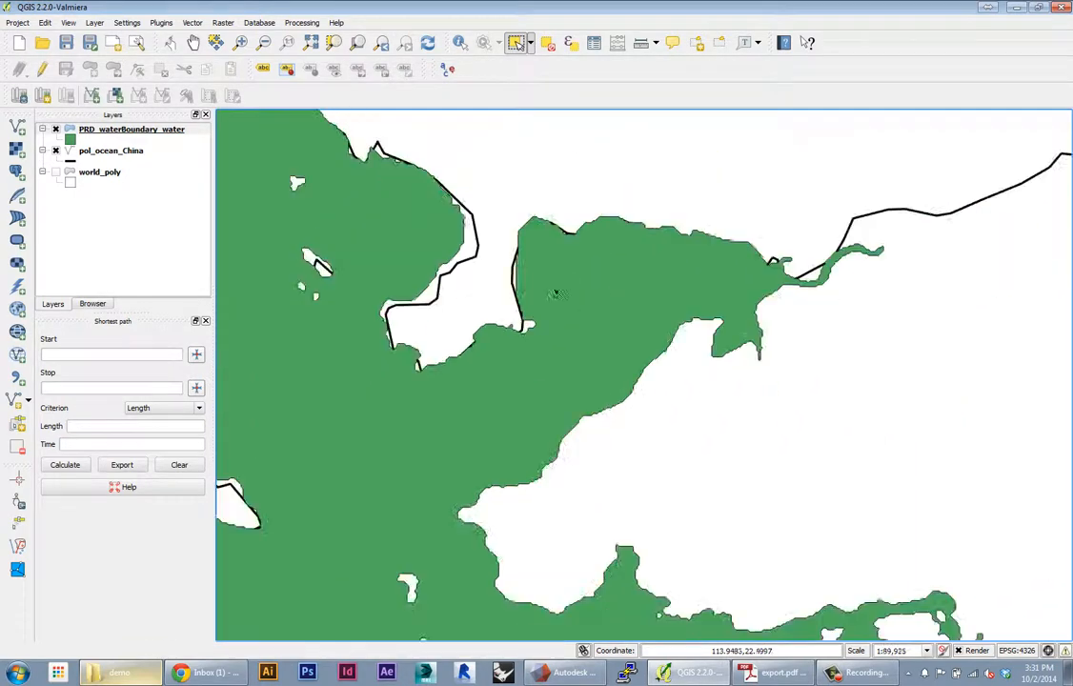
Step: Switch the PRD_waterBoundary_water layer off and on at close and regional scales to compare its coastline with pol_ocean_China
click(68, 141)
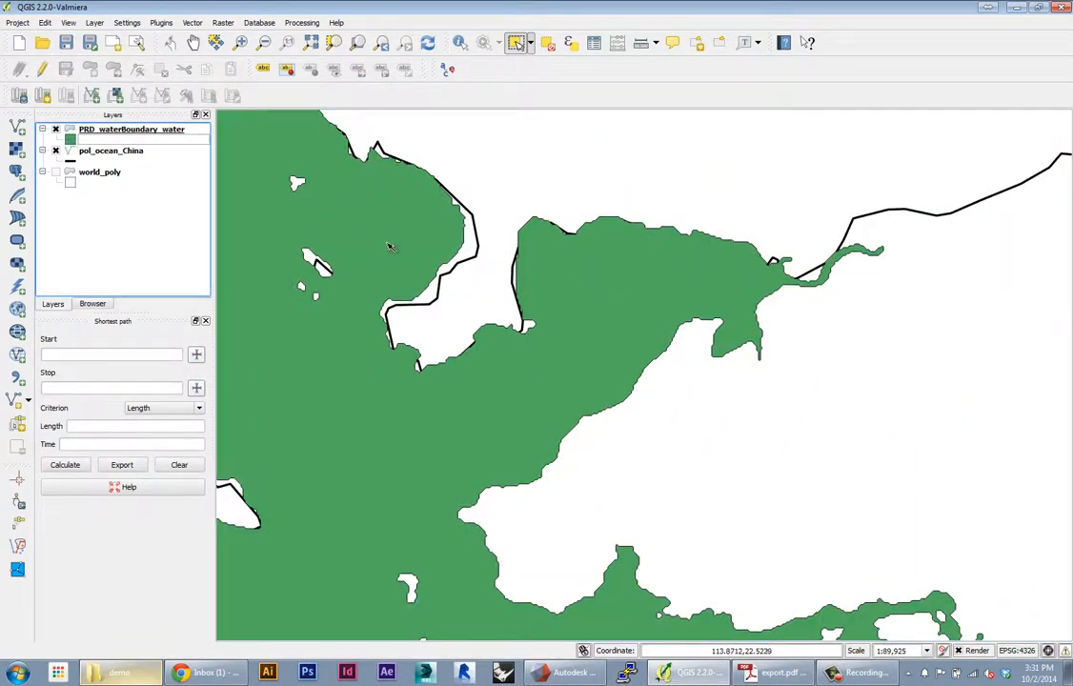
click(55, 130)
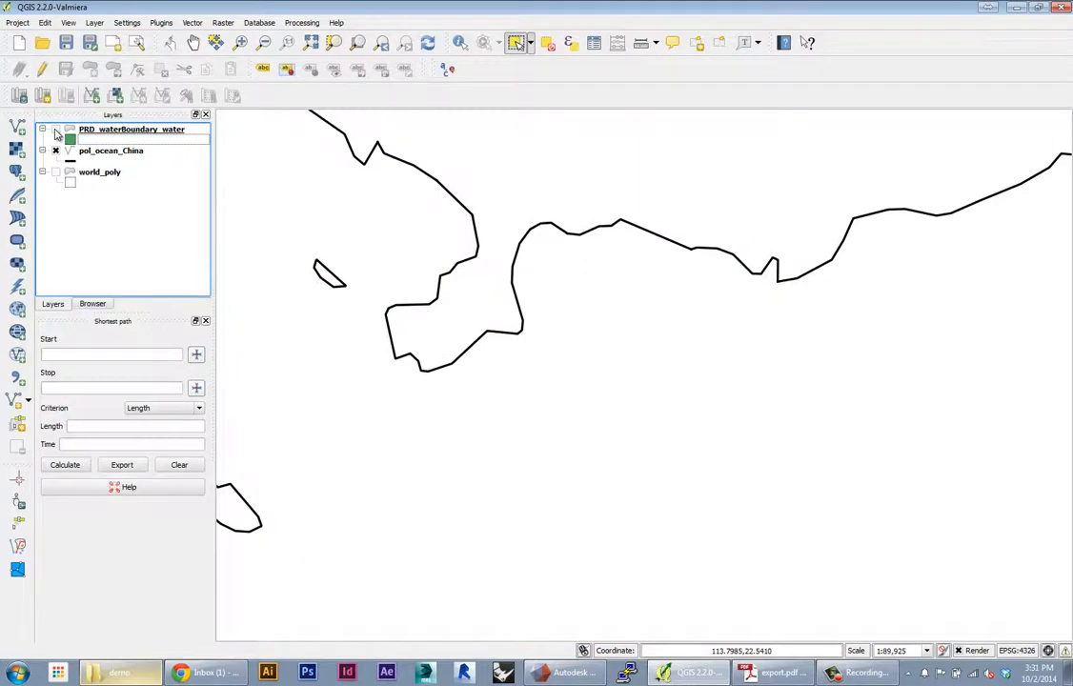
double_click(55, 131)
click(420, 122)
click(55, 130)
scroll(426, 317, up, 1)
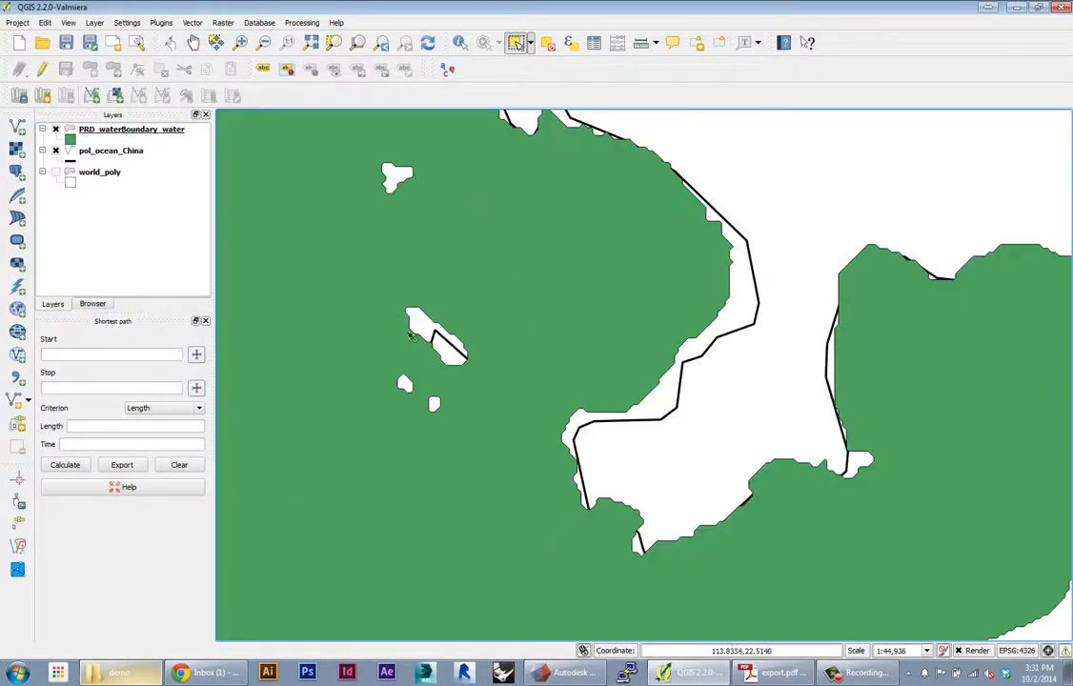
scroll(489, 389, down, 3)
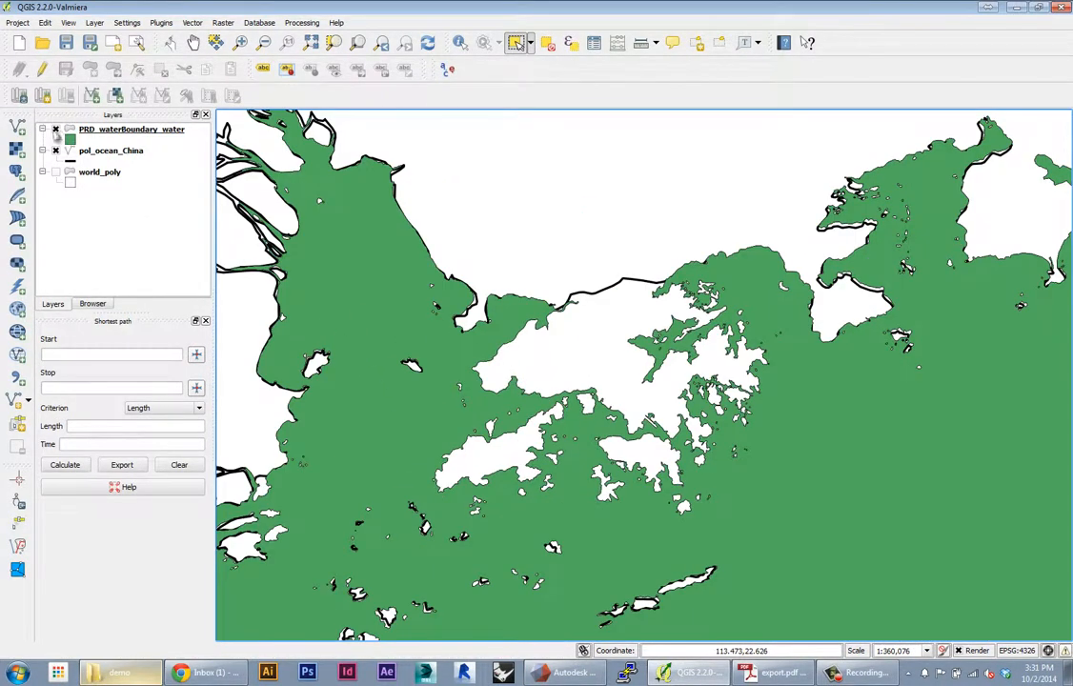
click(56, 130)
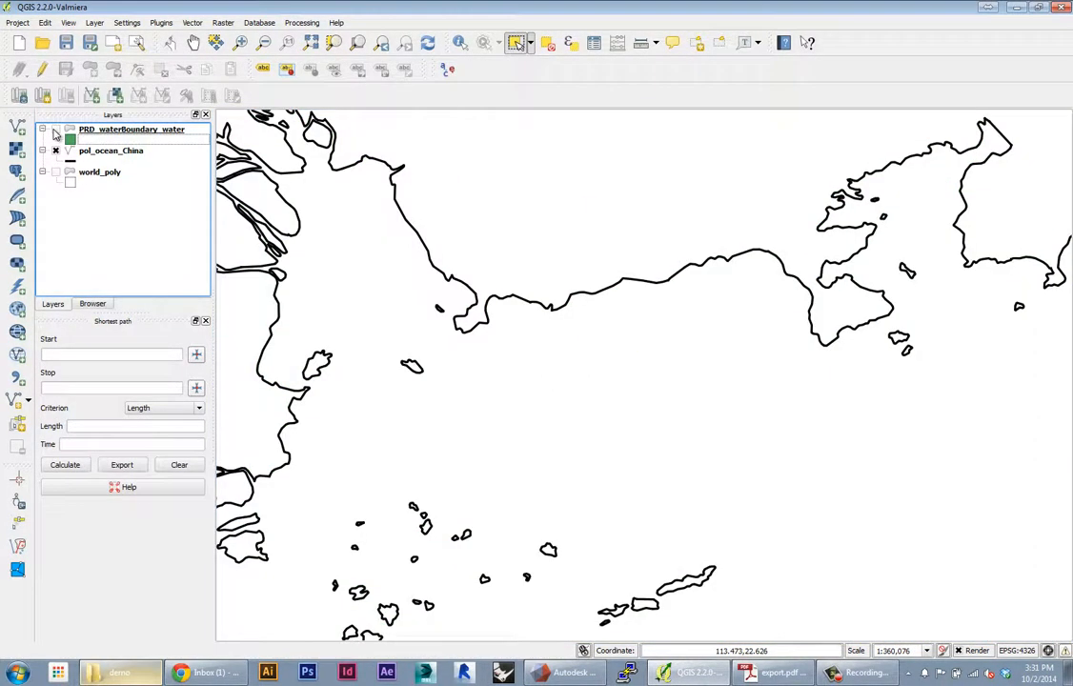
click(55, 130)
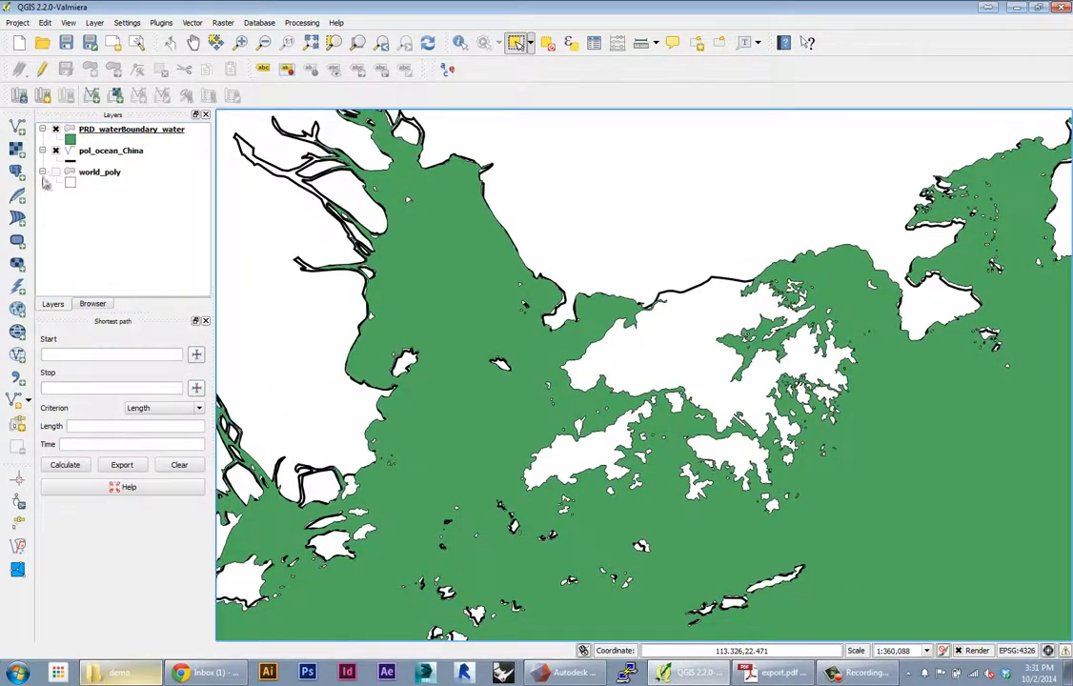
Step: Hide the pol_ocean_China layer and examine the PRD_waterBoundary_water polygon alone across the Pearl River Delta
click(55, 151)
scroll(611, 445, down, 3)
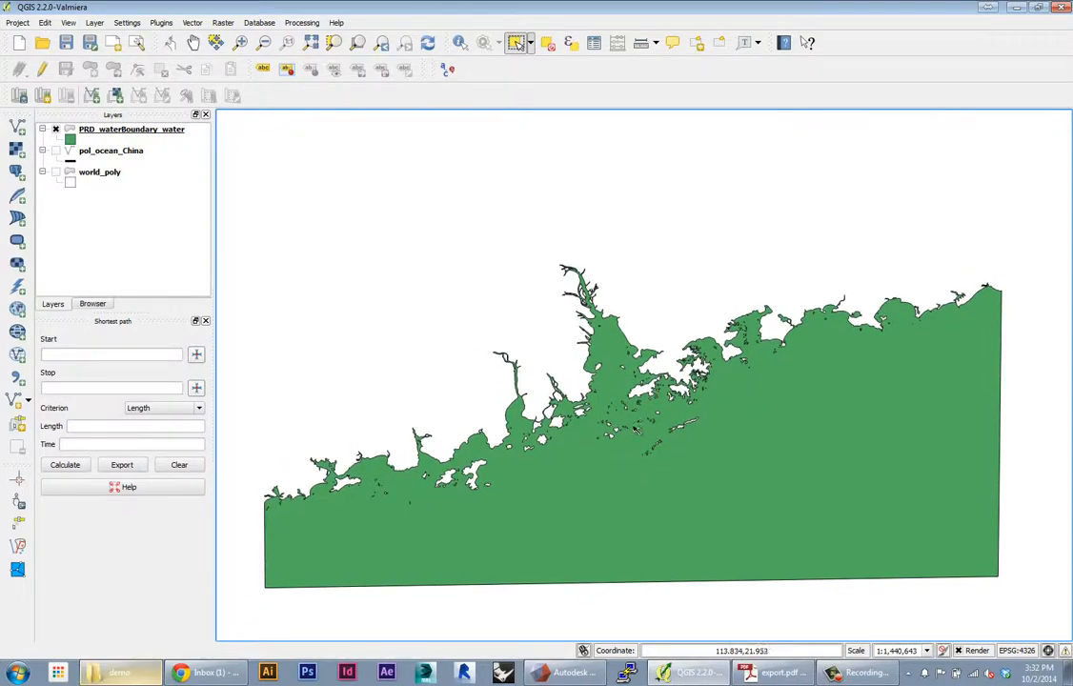
scroll(562, 400, up, 2)
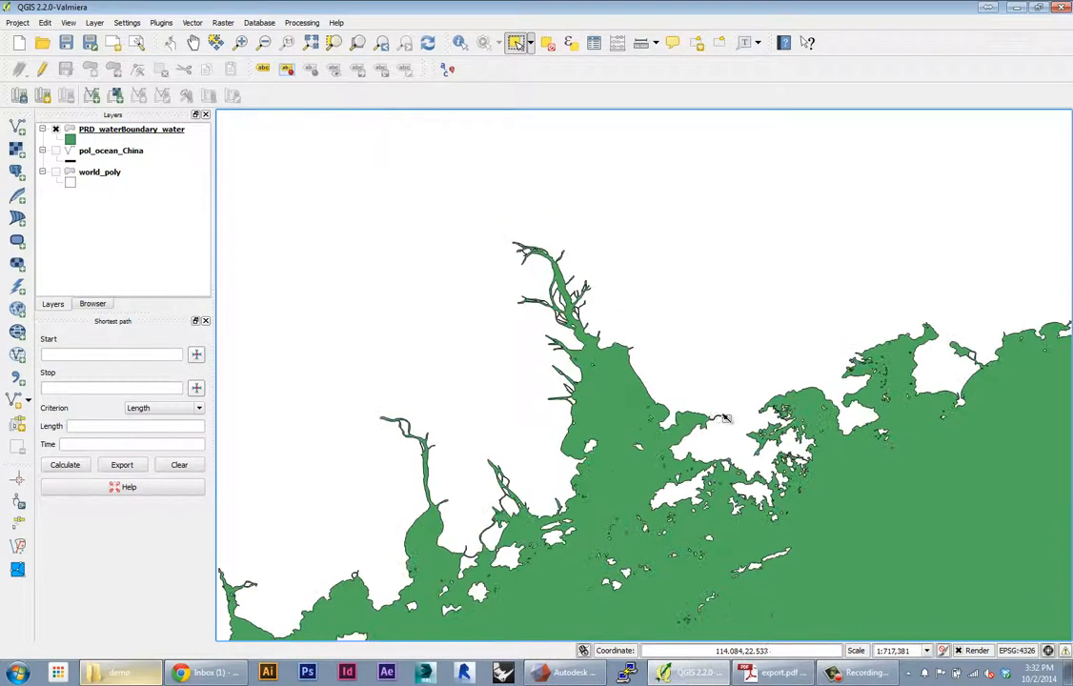
scroll(600, 332, down, 1)
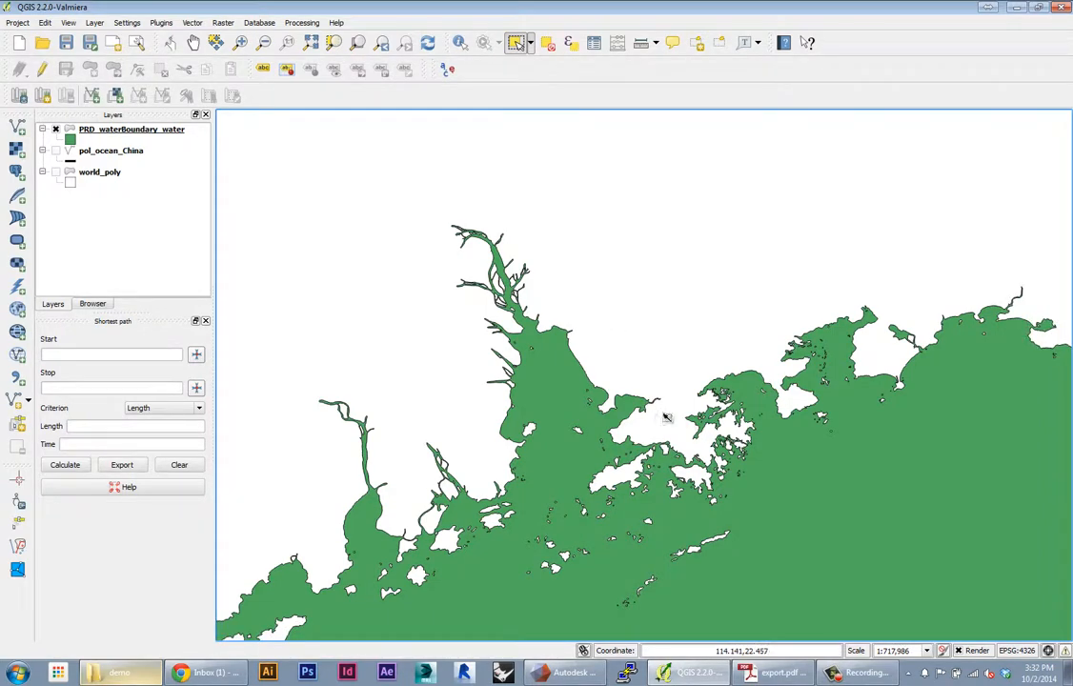
drag(667, 417, 719, 451)
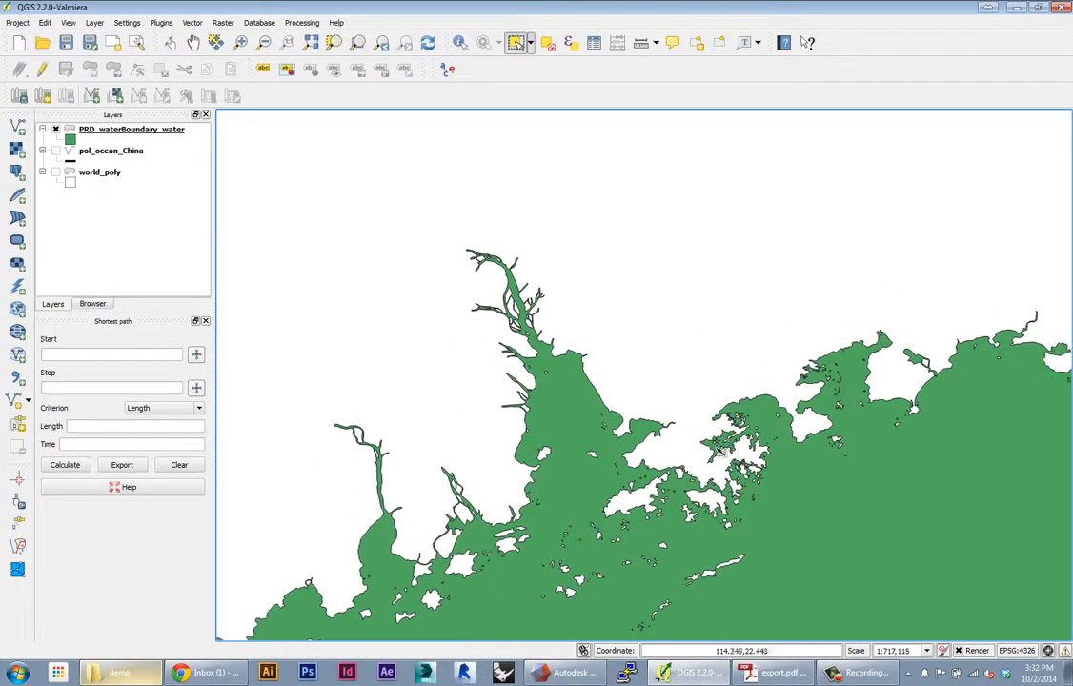
drag(471, 556, 500, 524)
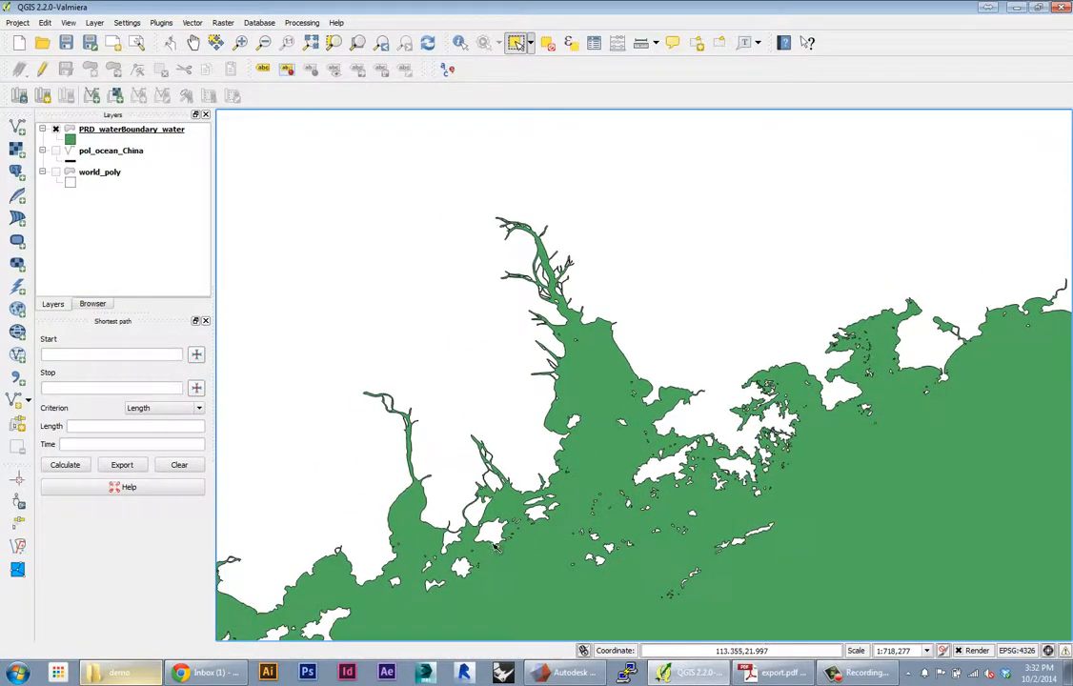
Step: Show only world_poly for the delta area, then hide it and display PRD_waterBoundary_water again for comparison
click(55, 130)
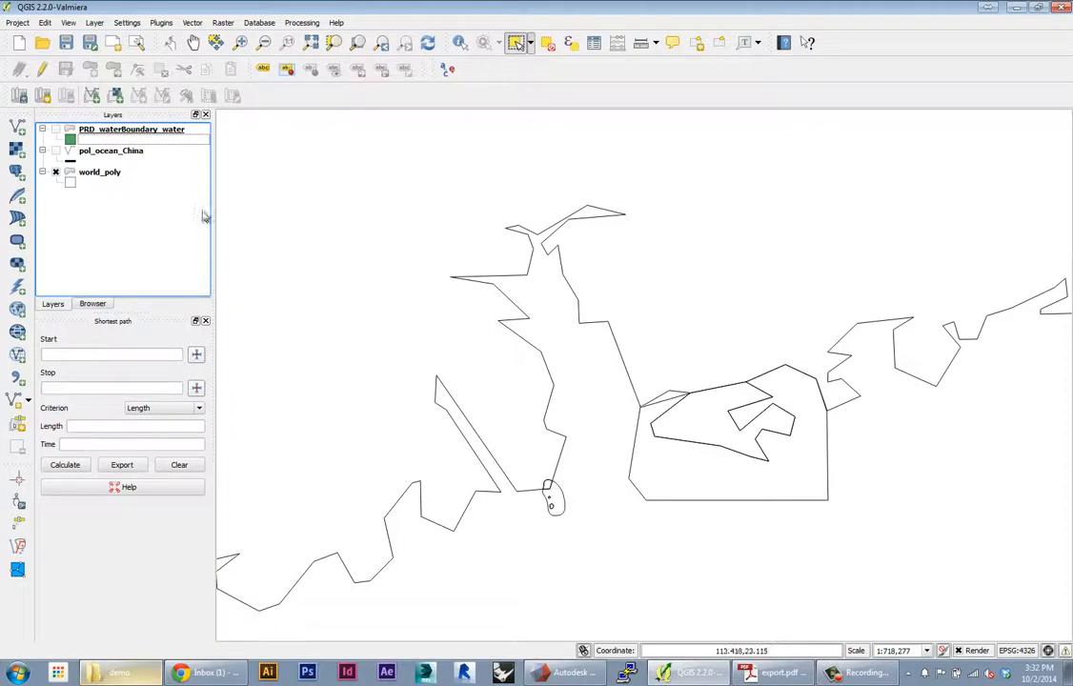
click(54, 173)
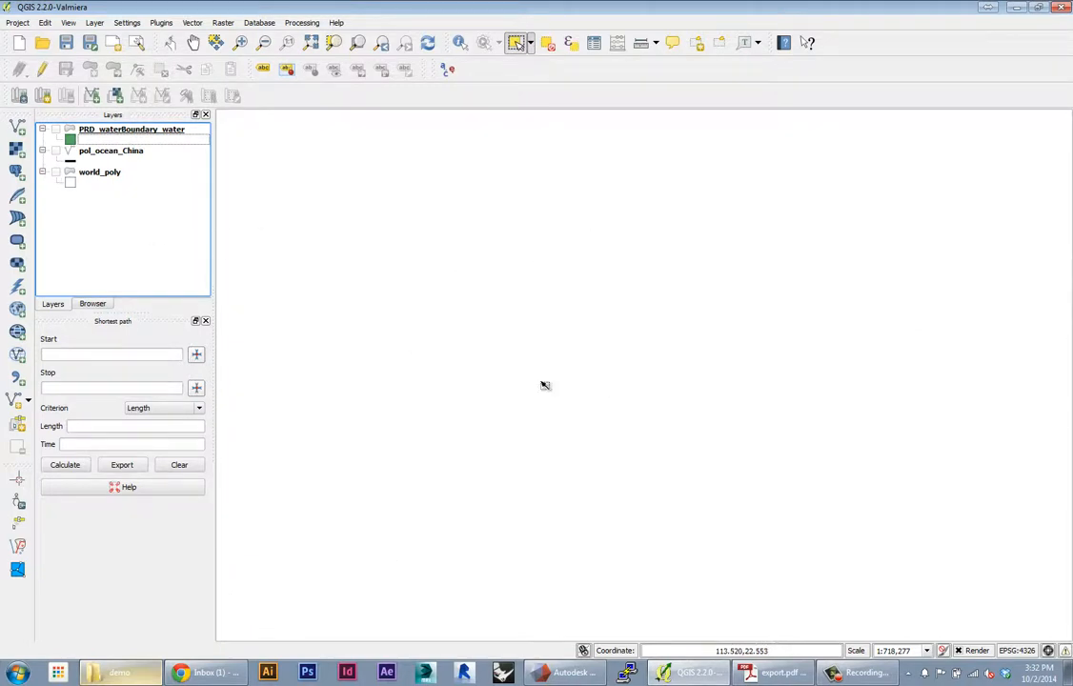
click(55, 130)
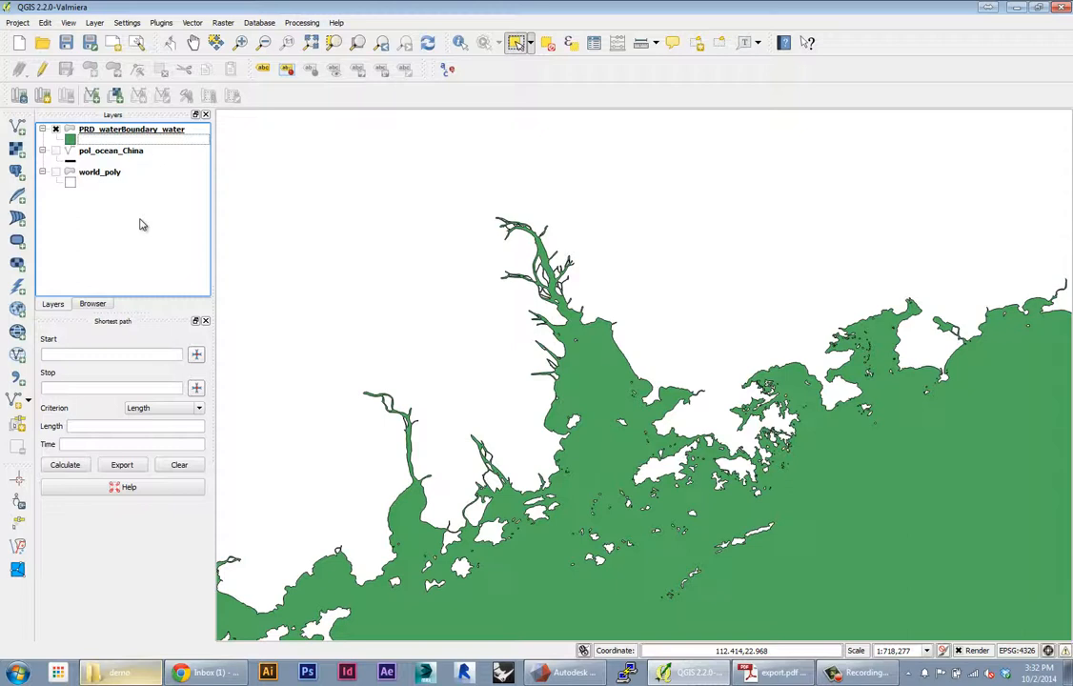
Step: Set the border style of the PRD_waterBoundary_water layer's simple fill to No Pen
double_click(70, 140)
drag(365, 141, 396, 143)
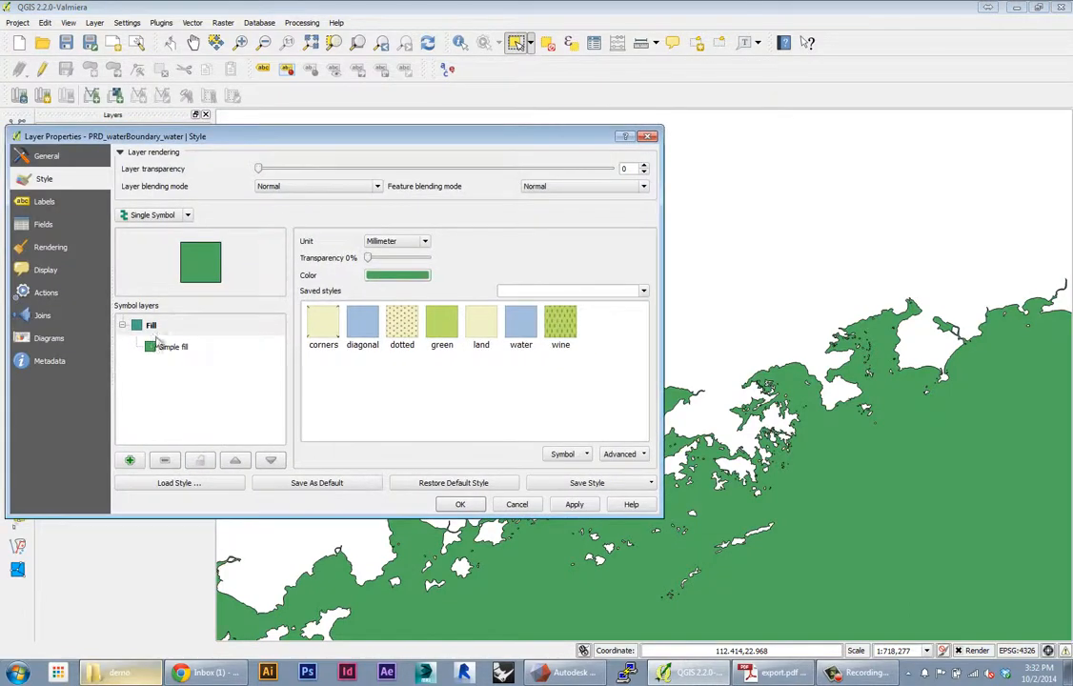
click(172, 346)
click(424, 297)
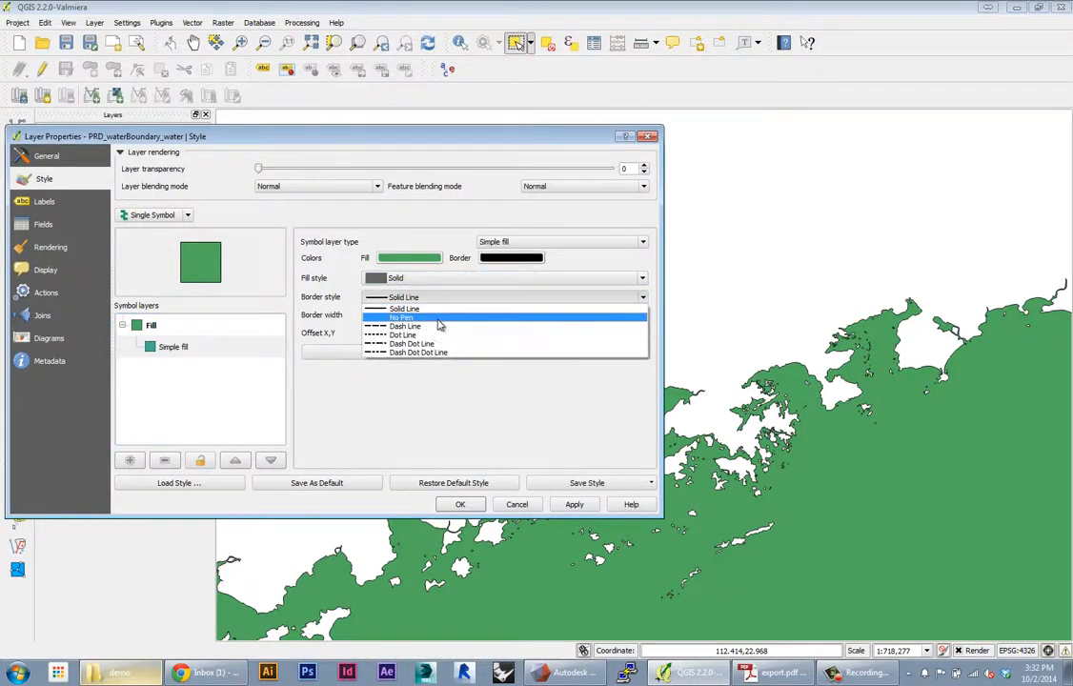
click(436, 318)
Step: Change the fill colour of the PRD_waterBoundary_water layer to a light grey and apply the style
click(419, 259)
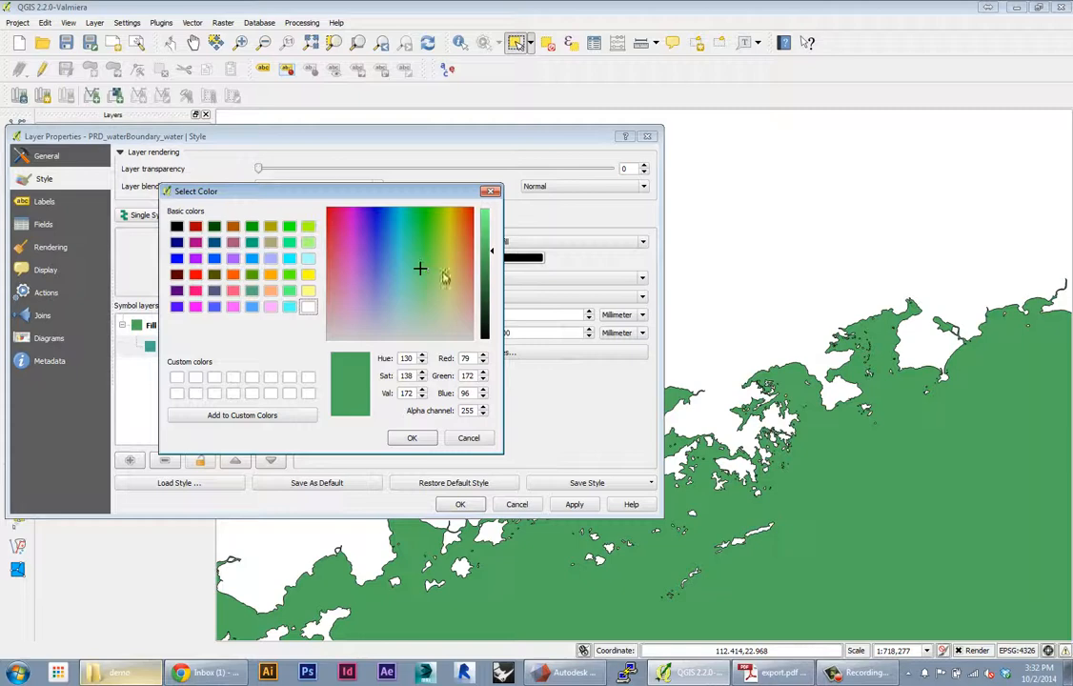
click(329, 337)
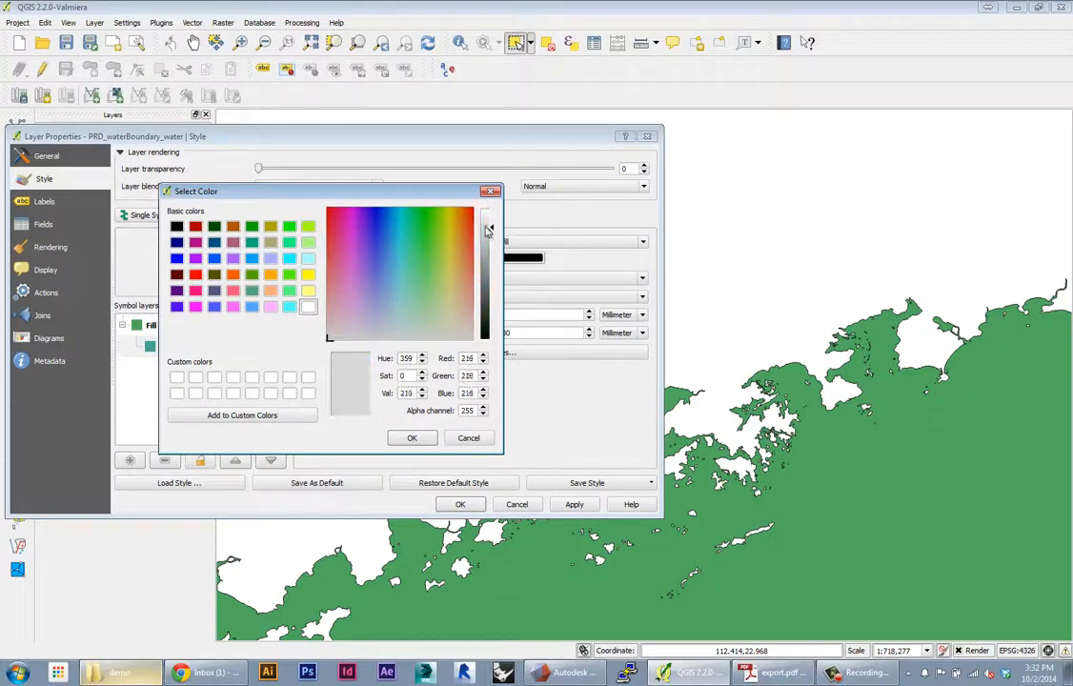
click(412, 438)
key(Return)
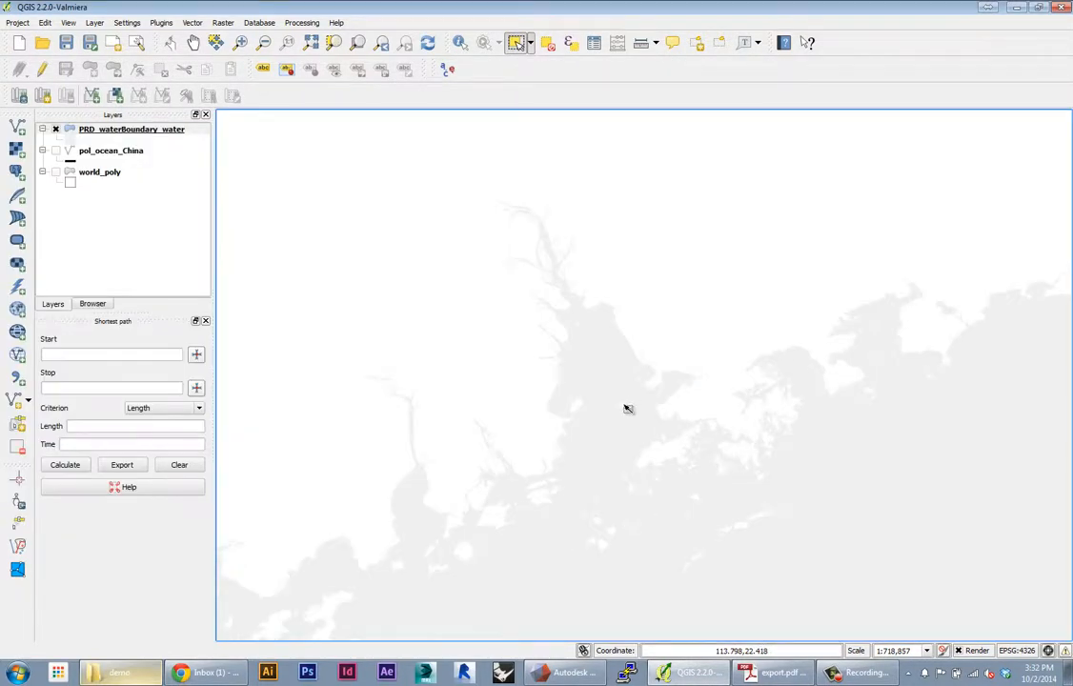
drag(613, 426, 589, 445)
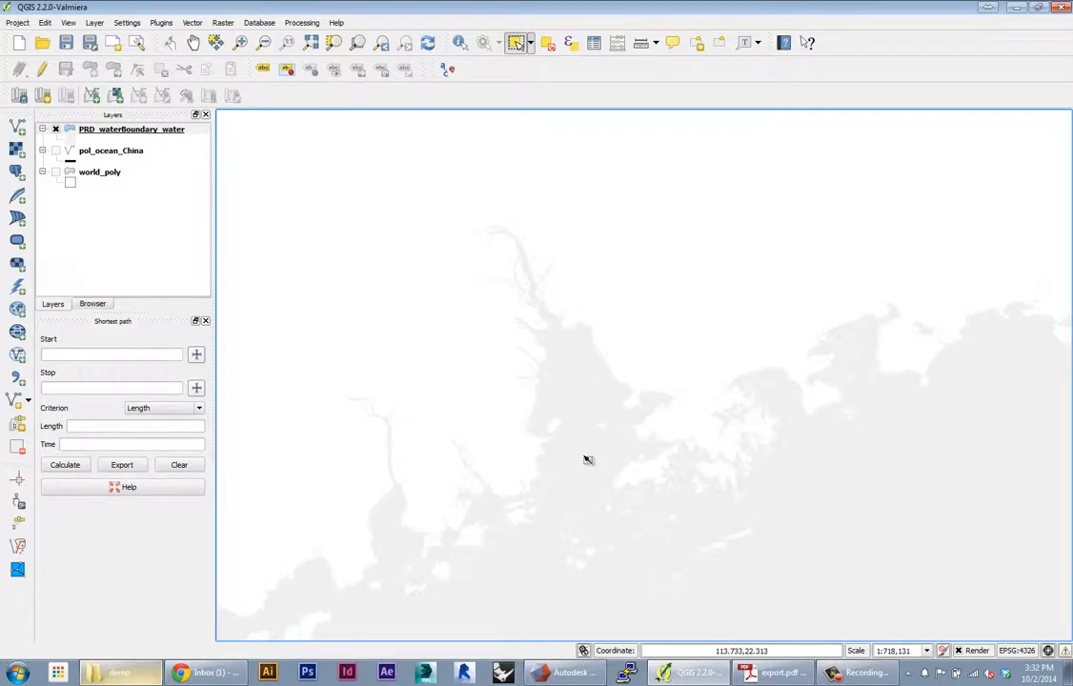